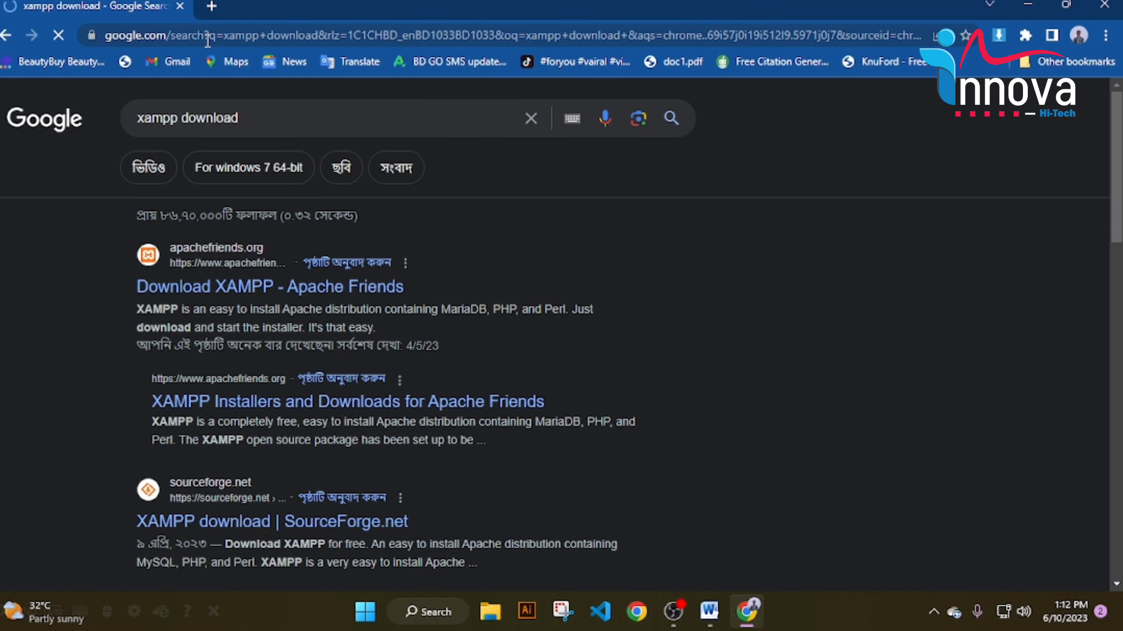
Open the Apache Friends XAMPP download page and scroll to the XAMPP for Windows versions.
click(236, 282)
scroll(762, 371, down, 3)
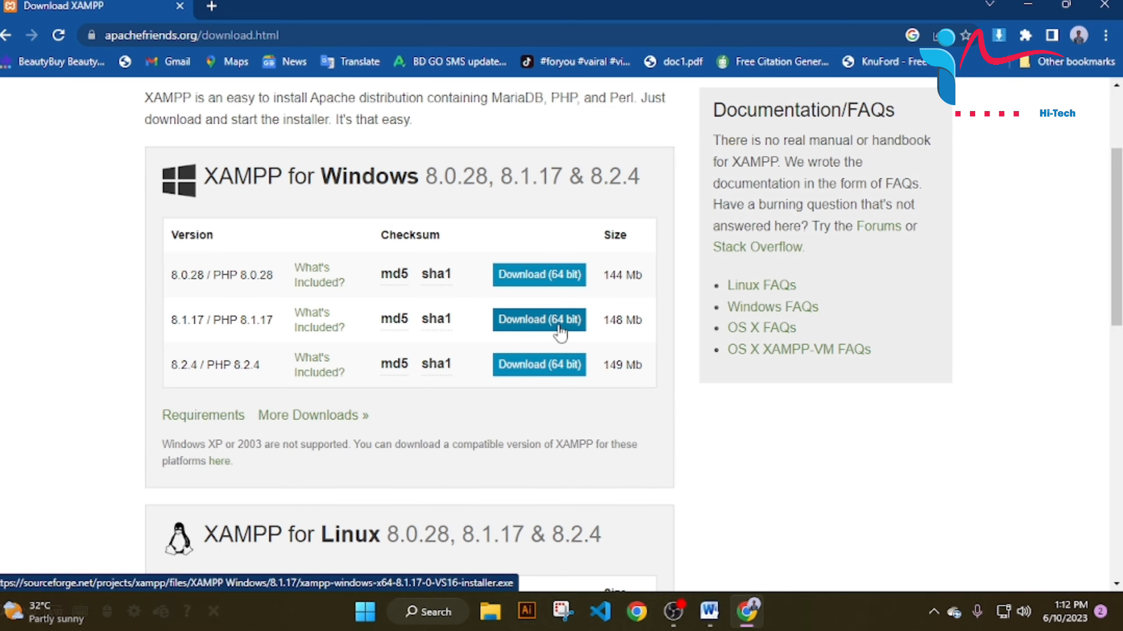
Download the XAMPP 8.1.17 64-bit Windows installer and keep it despite the safety warning.
click(540, 319)
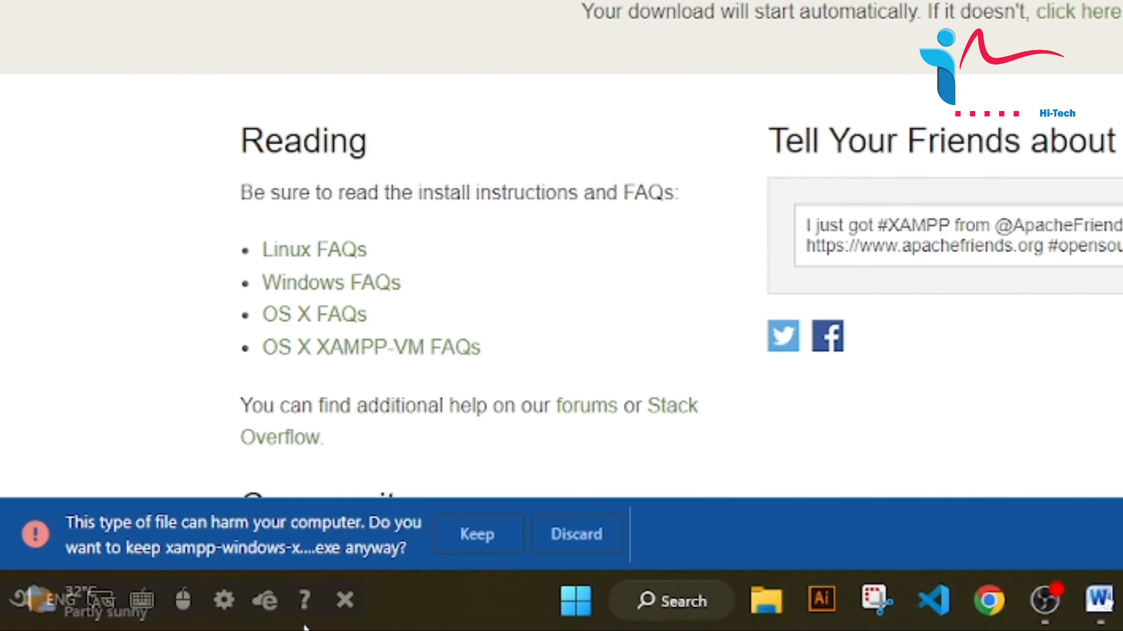
click(299, 576)
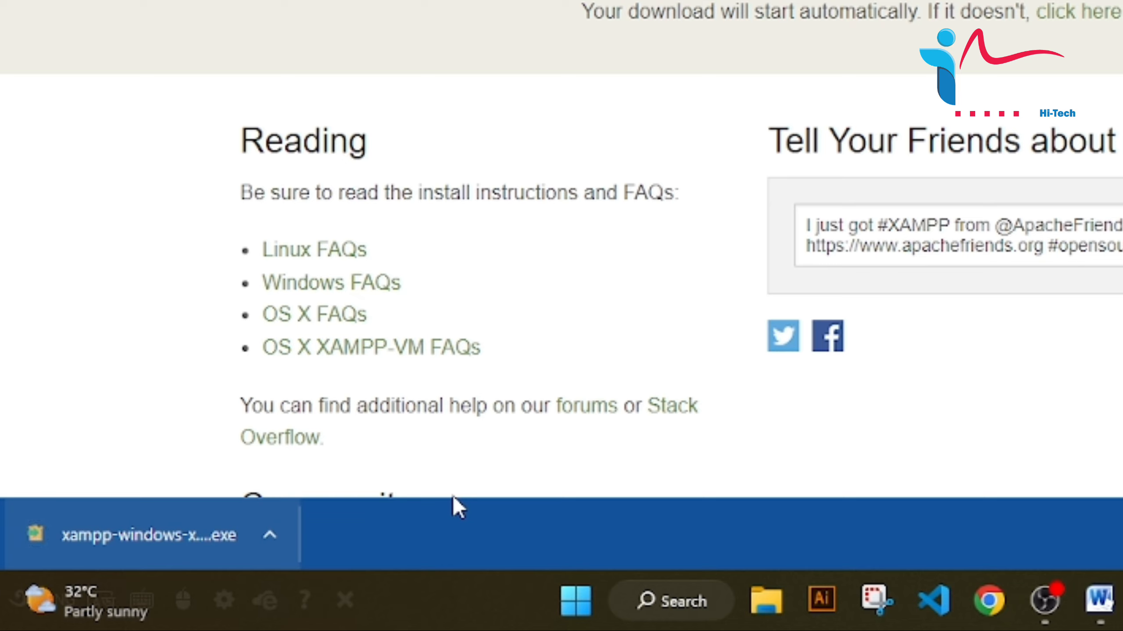
Install XAMPP 8.1.17 to C:\xampp with default components and English, then launch the Control Panel.
click(66, 531)
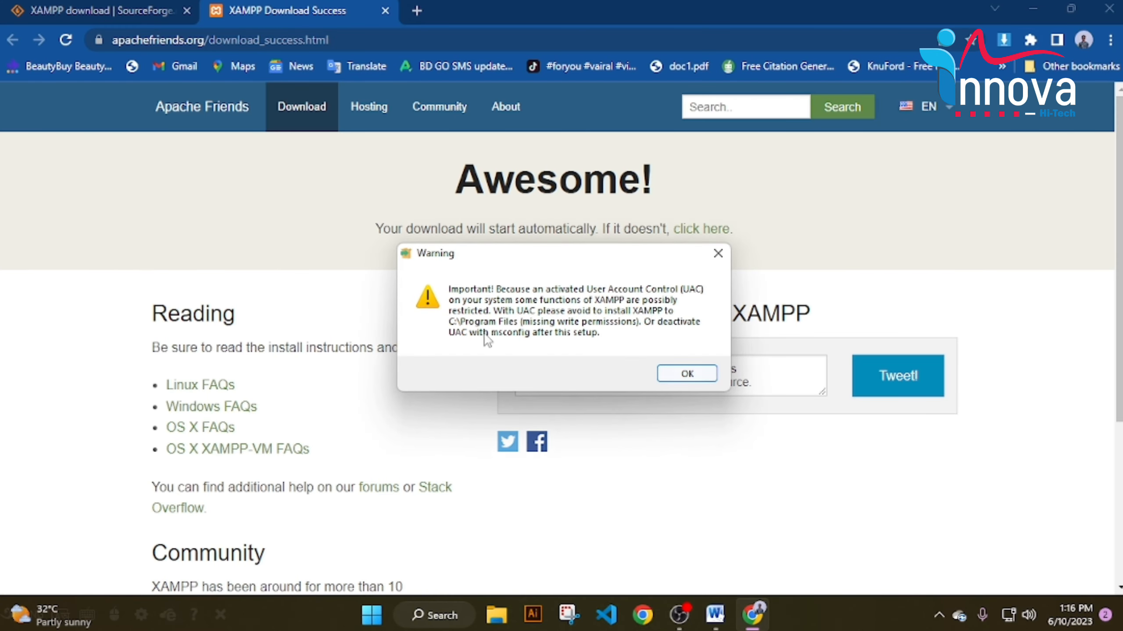
click(682, 374)
click(649, 464)
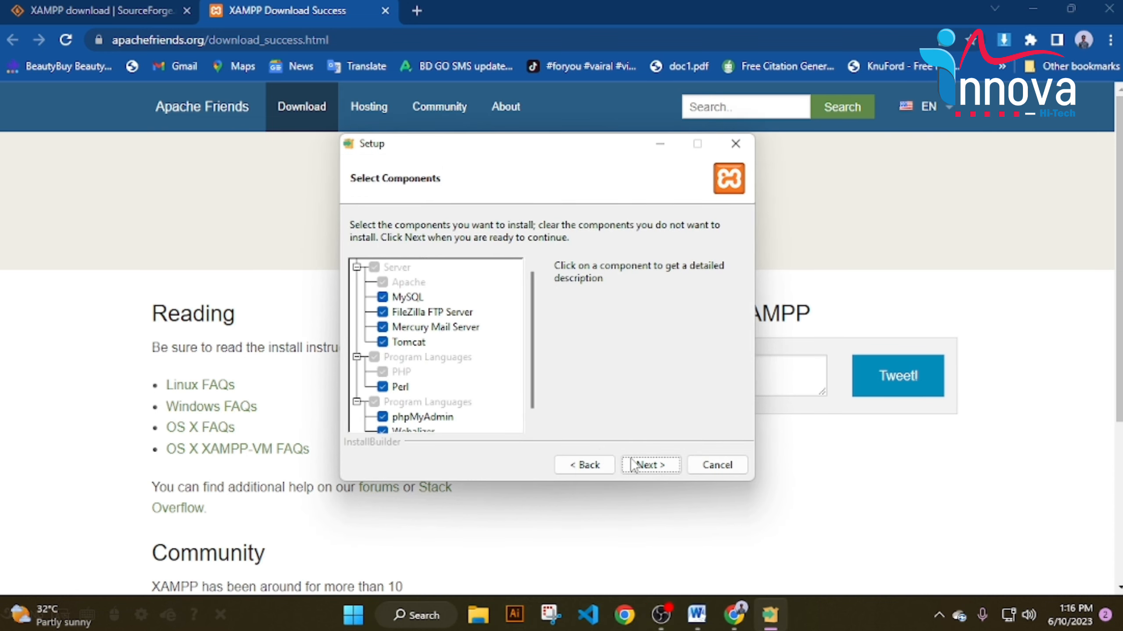
click(663, 462)
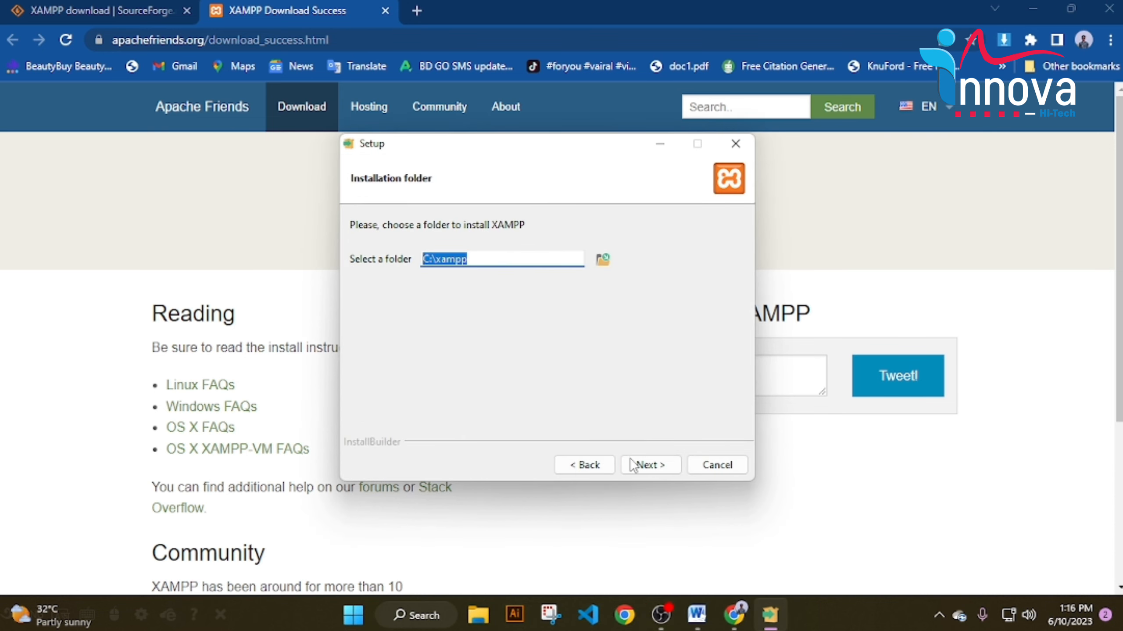
click(655, 462)
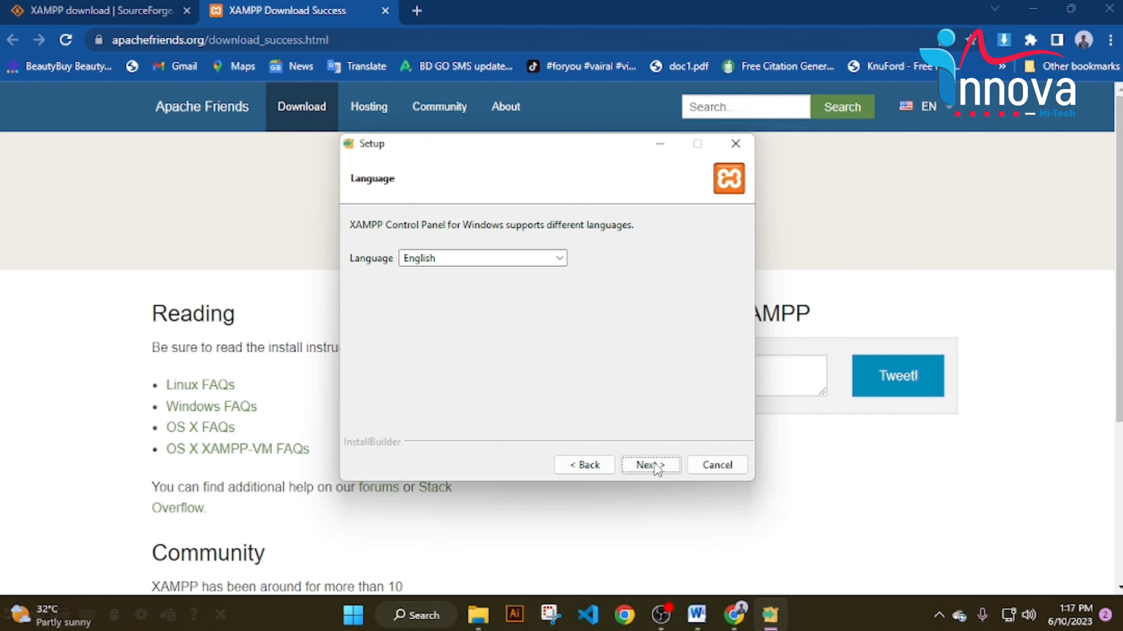
click(657, 466)
click(657, 466)
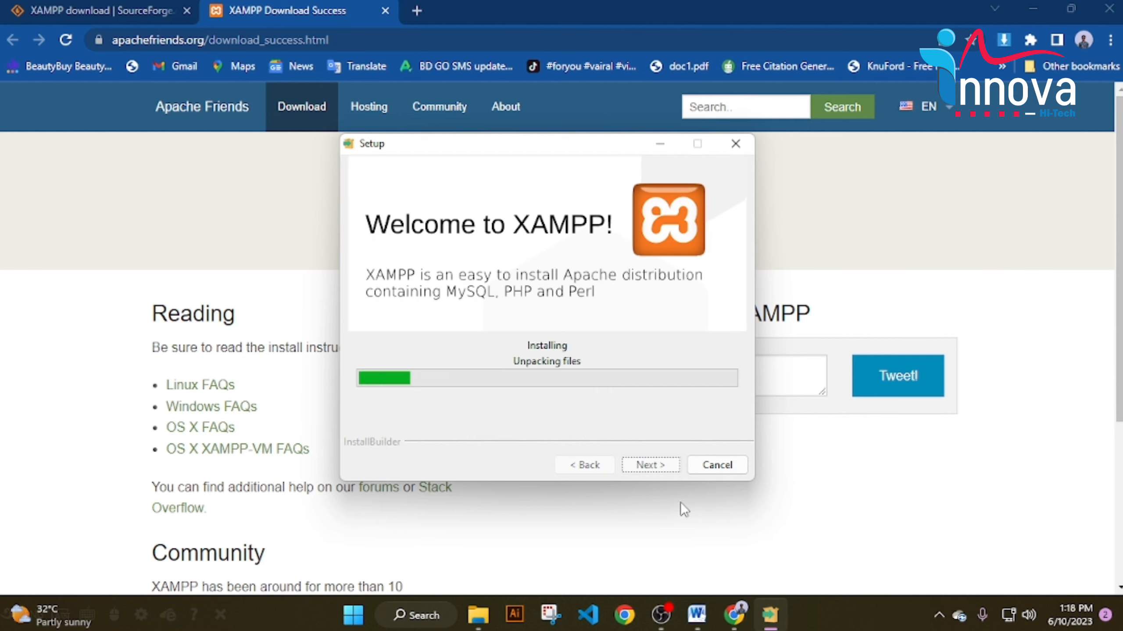
drag(513, 144, 572, 145)
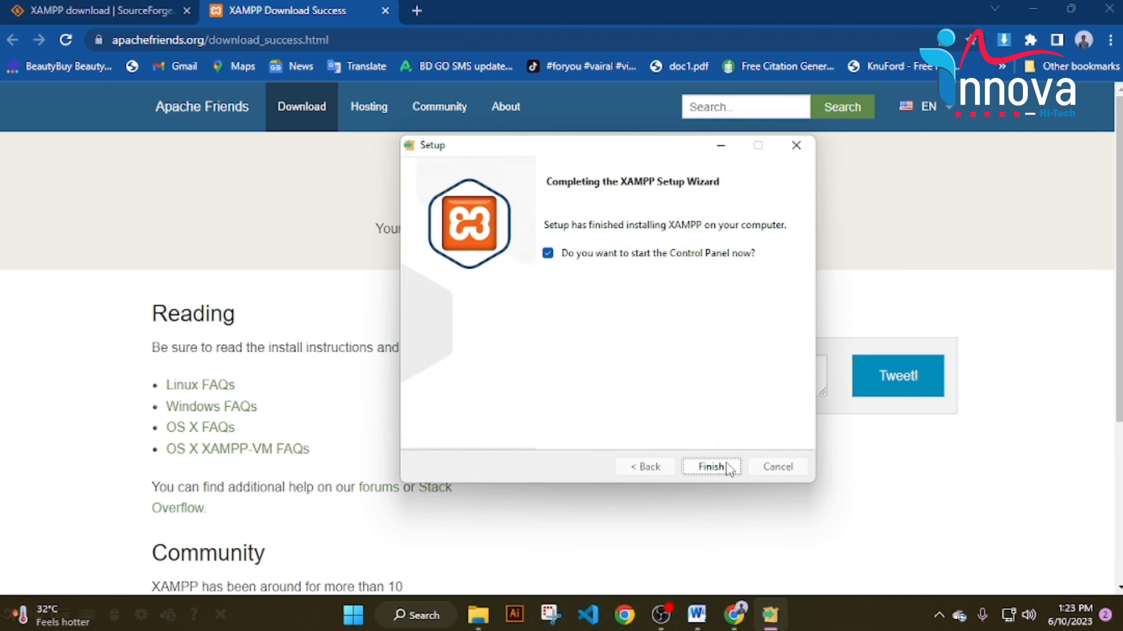
click(712, 466)
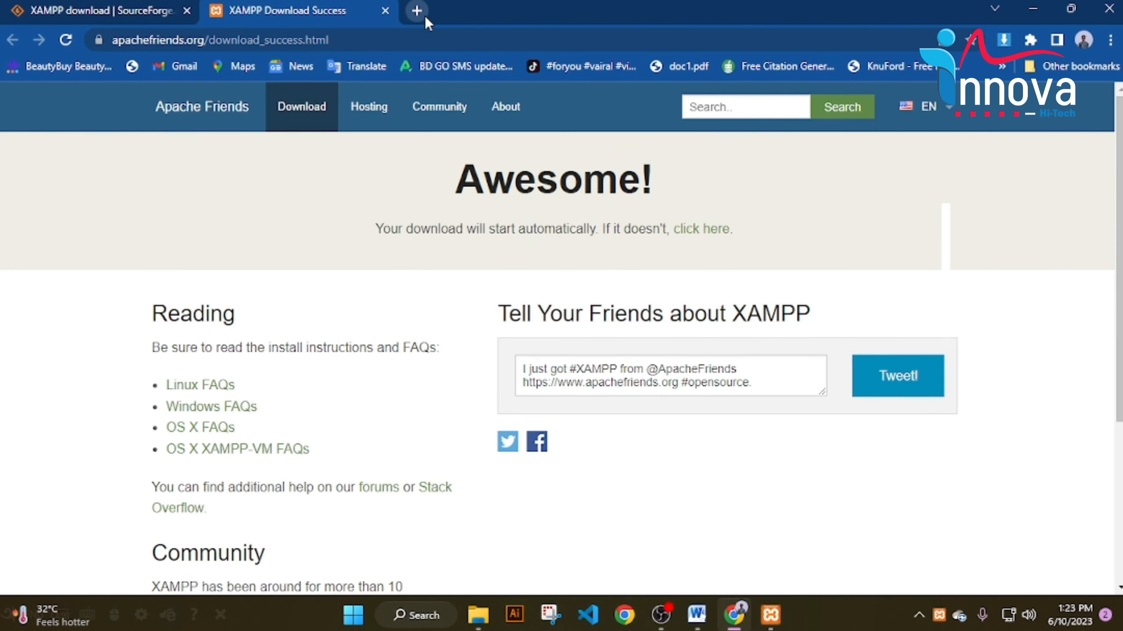
Search 'WordPress Download' in a new tab and download WordPress 6.2.2 from wordpress.org.
click(425, 15)
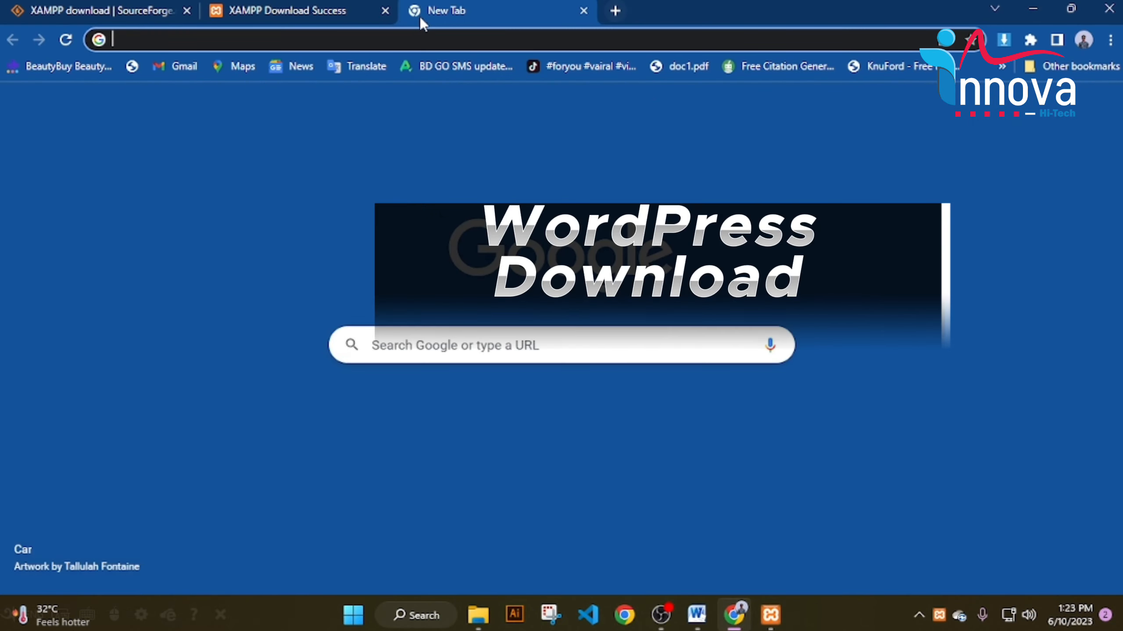
text(W)
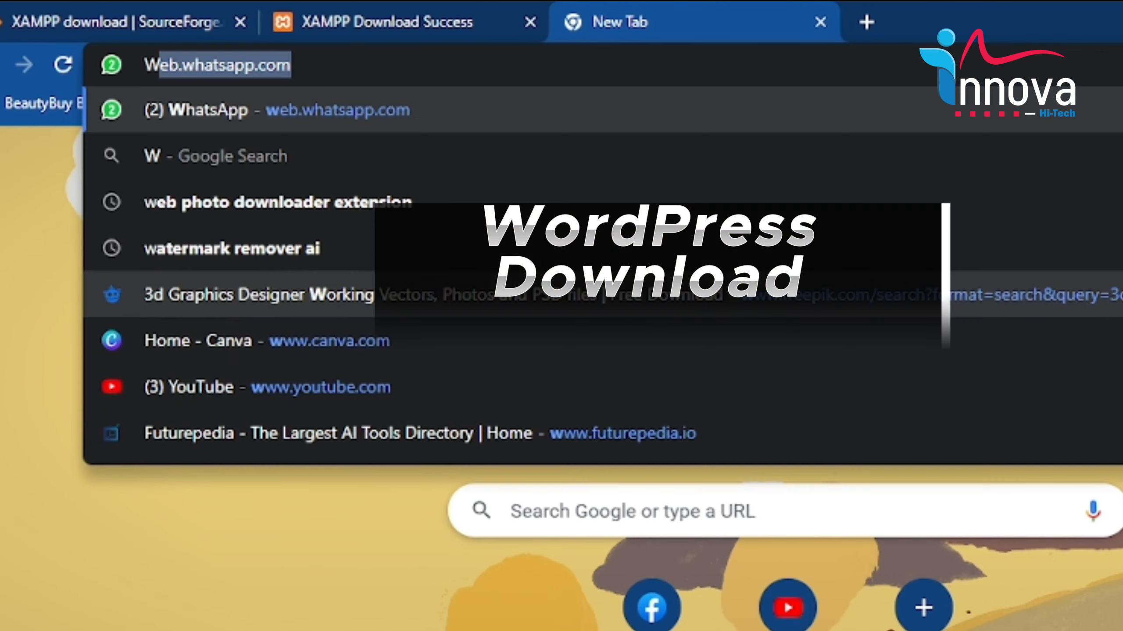
text(ordPress Download)
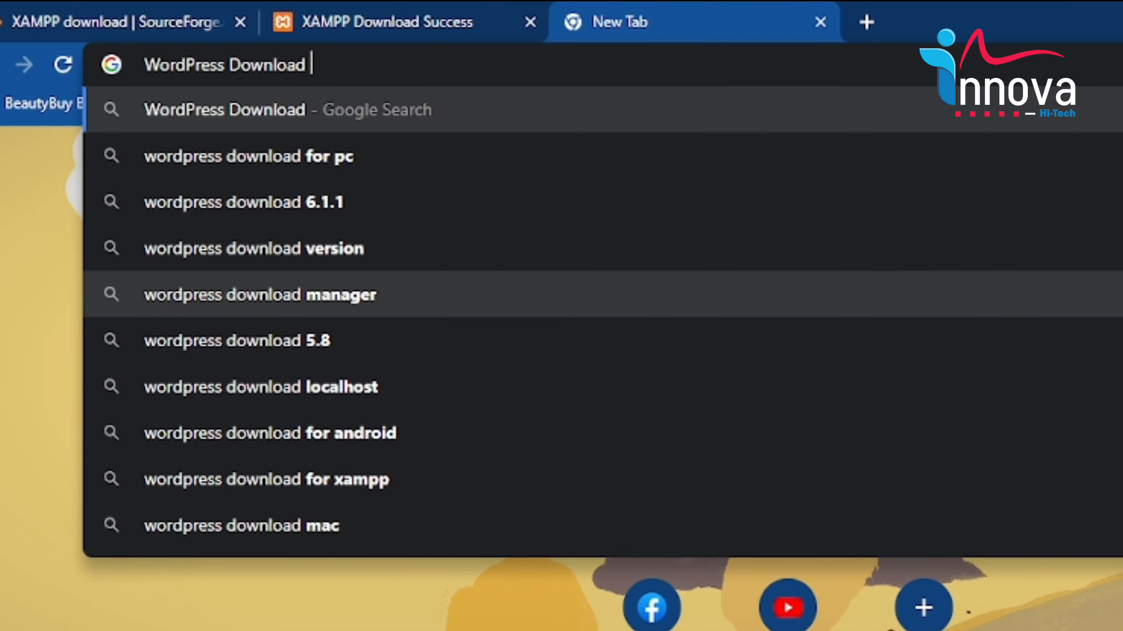
key(Return)
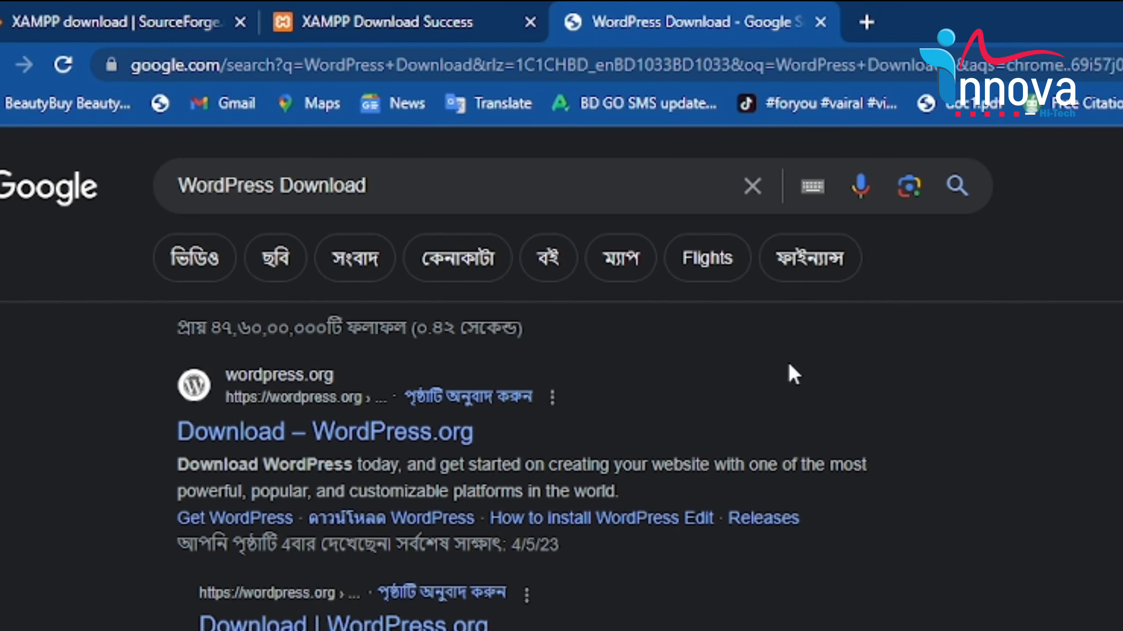
click(328, 435)
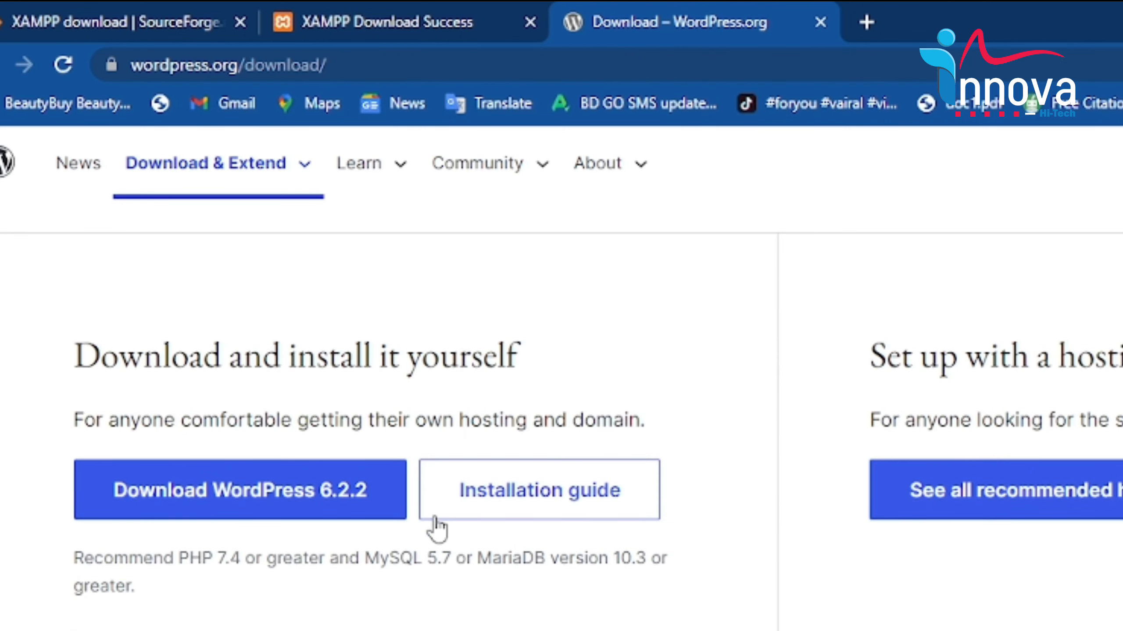
click(142, 489)
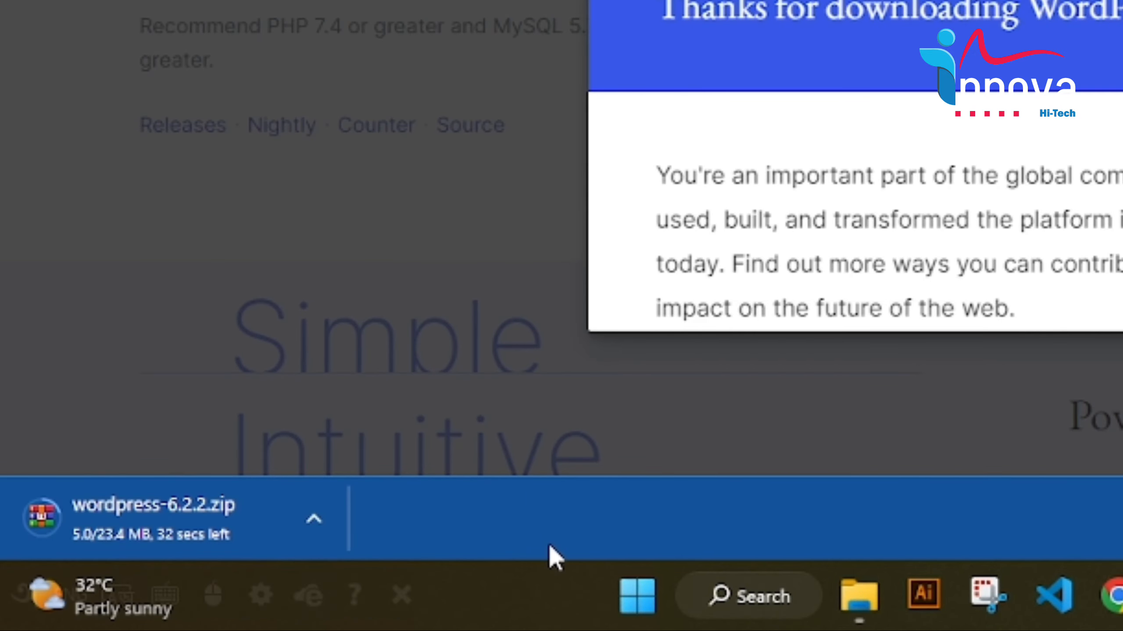
click(1122, 1)
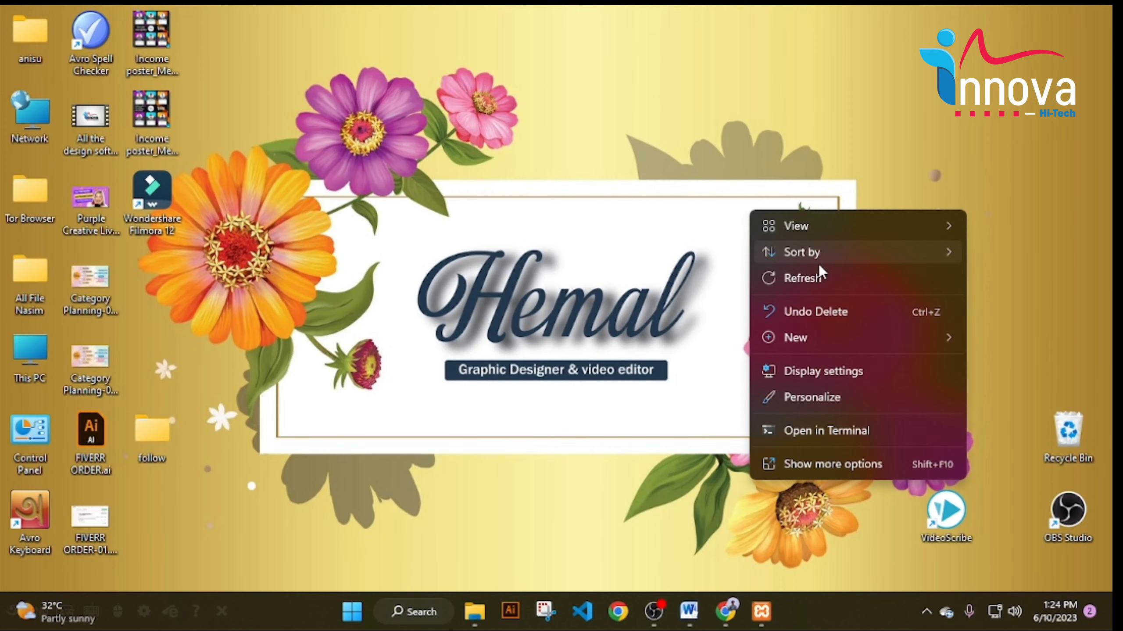
Refresh the desktop and open a maximized File Explorer at the Downloads folder.
click(819, 277)
right_click(659, 184)
click(722, 243)
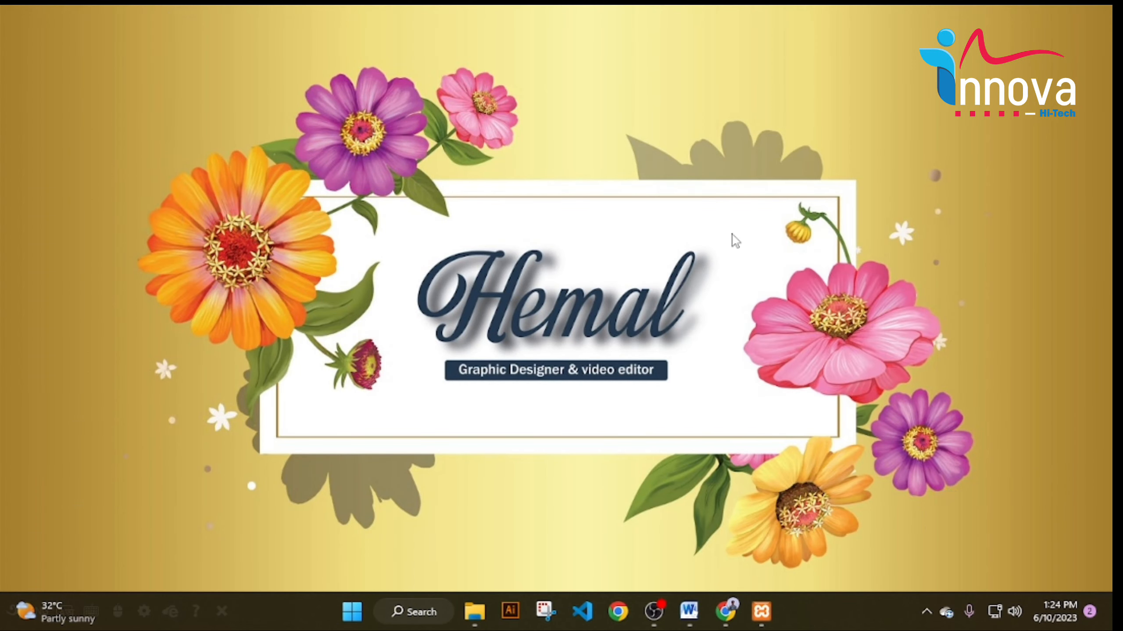
click(475, 611)
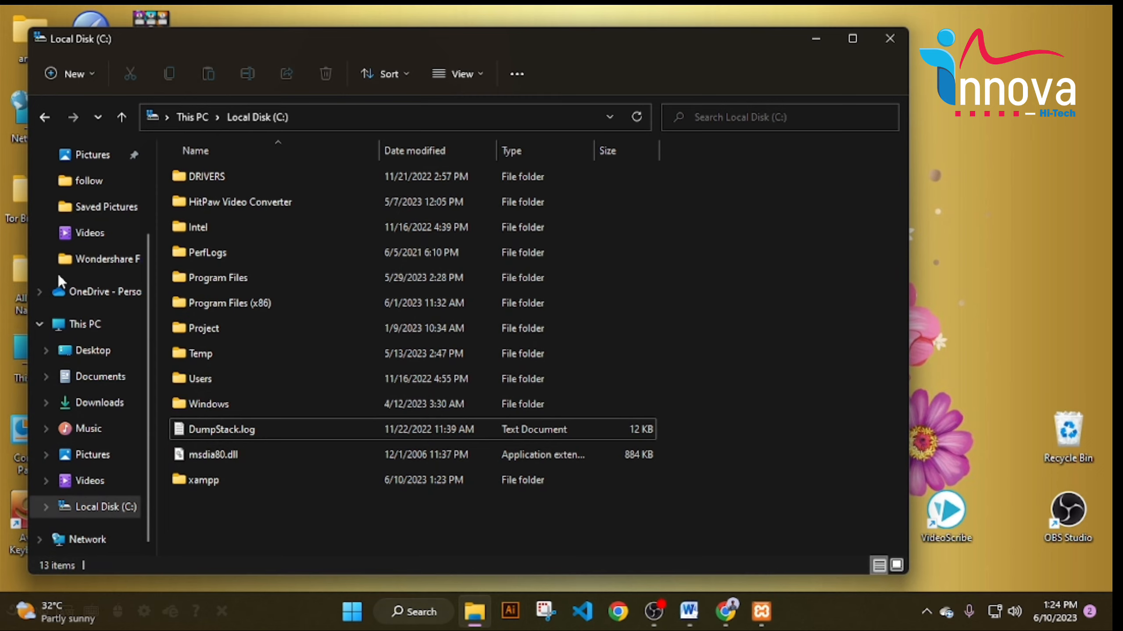
click(851, 38)
scroll(101, 137, up, 3)
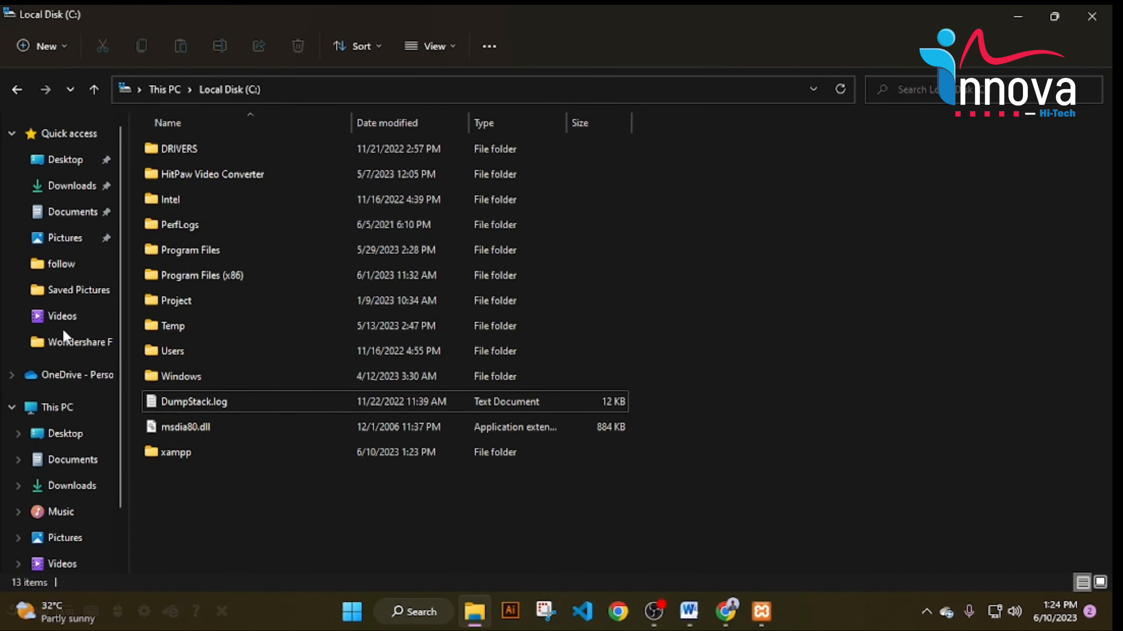
click(84, 489)
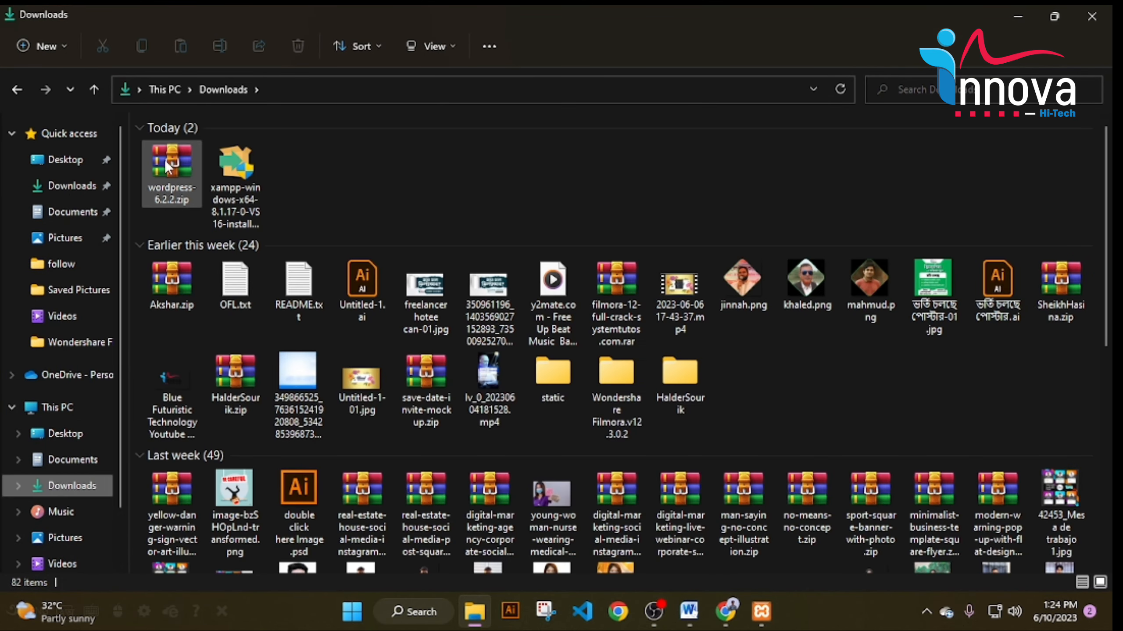
Extract wordpress-6.2.2.zip into the Downloads folder.
click(172, 168)
right_click(171, 168)
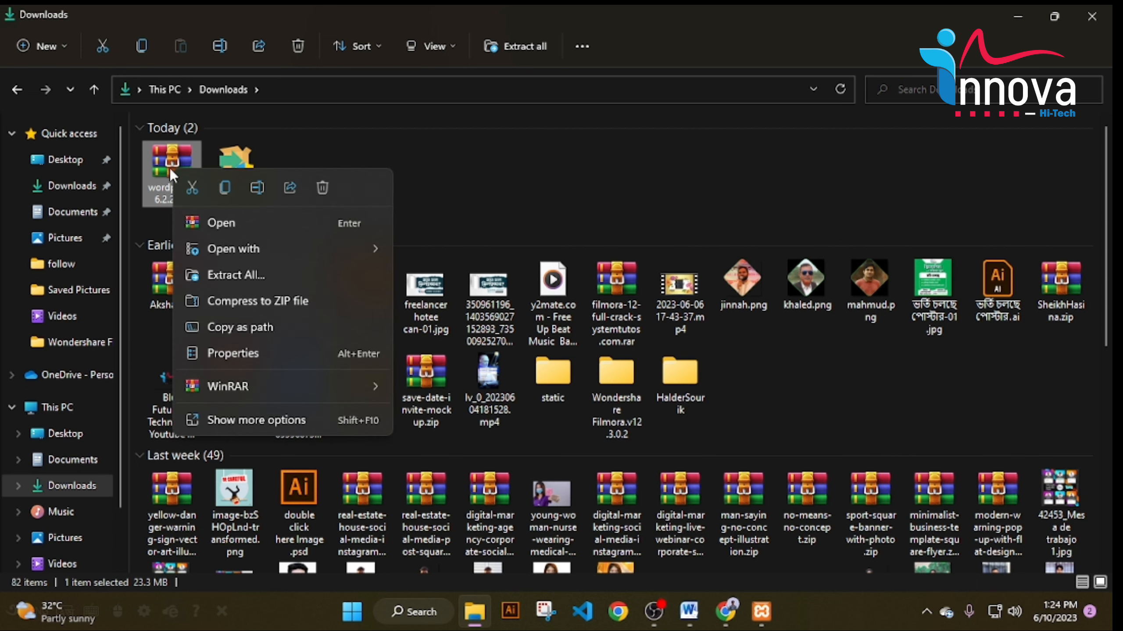
mouse_move(287, 393)
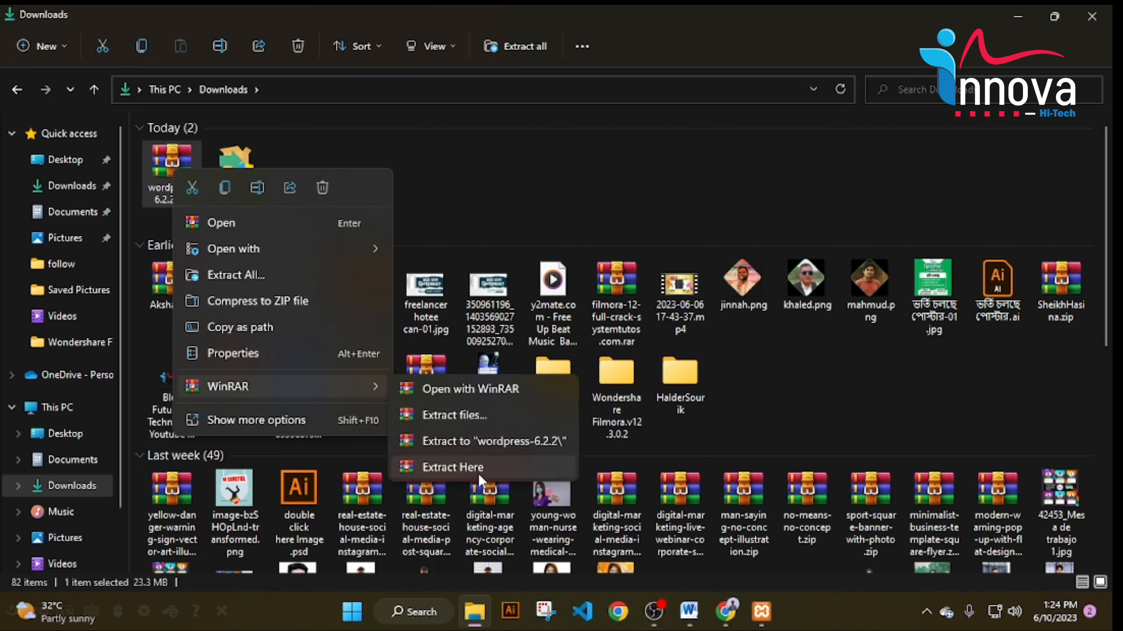
click(453, 466)
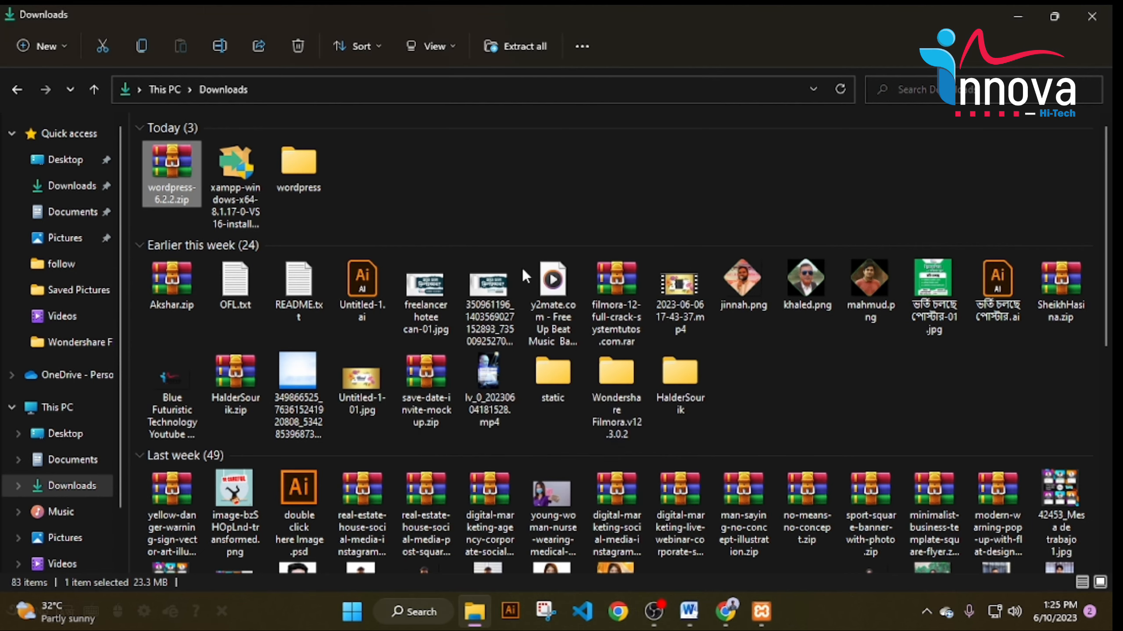
Open the extracted wordpress folder and copy all 19 of its files and folders.
scroll(548, 364, down, 10)
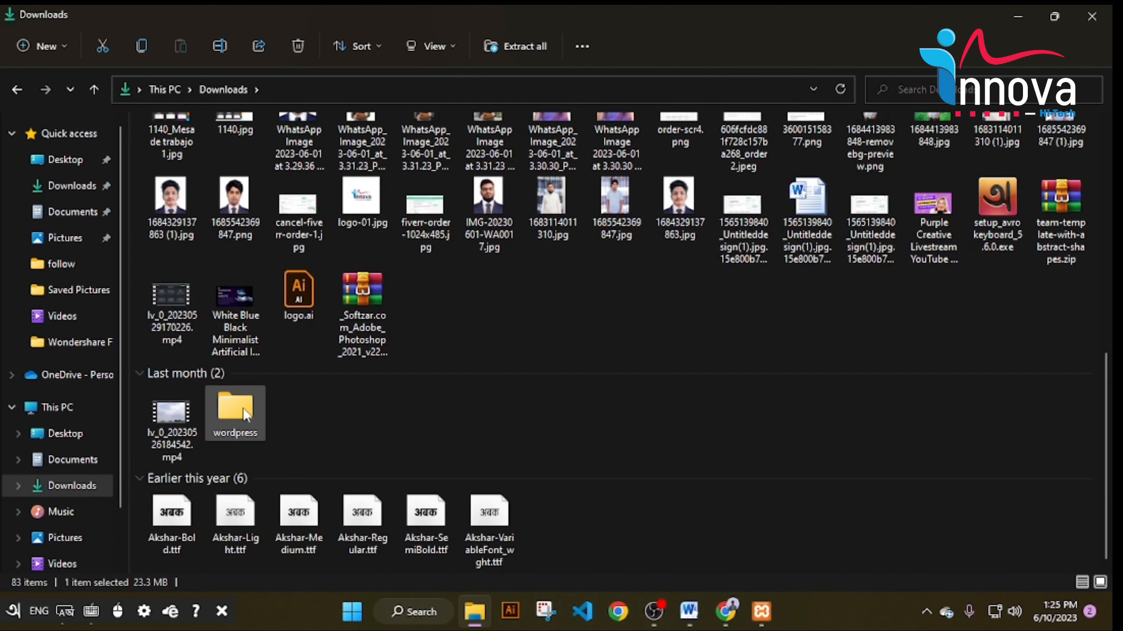
click(230, 413)
double_click(228, 411)
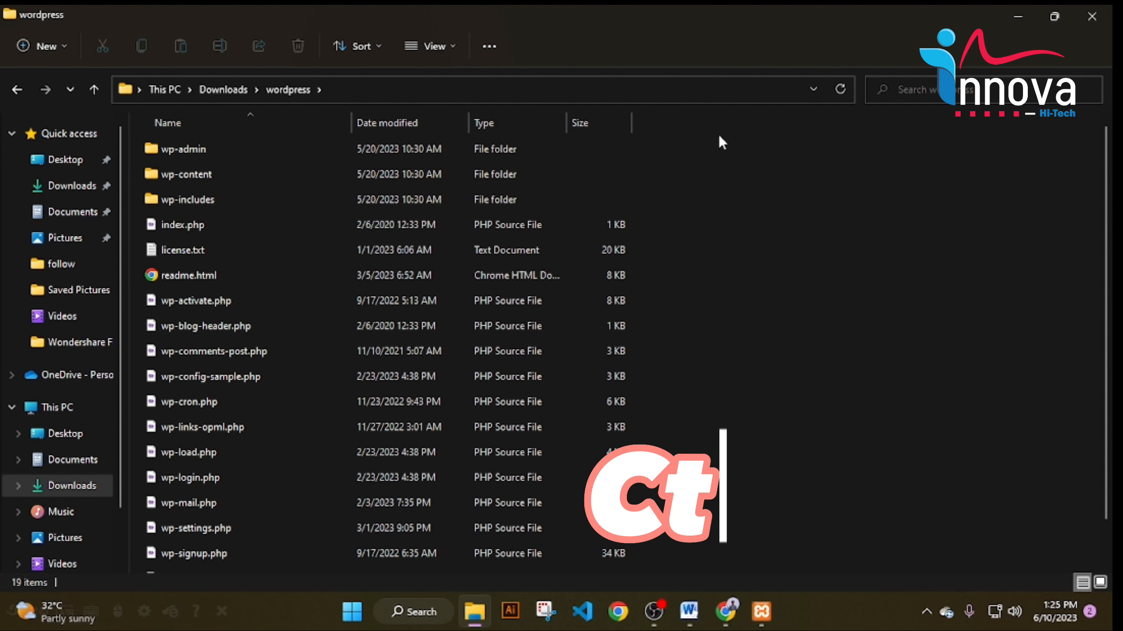
scroll(668, 395, down, 2)
drag(657, 561, 252, 149)
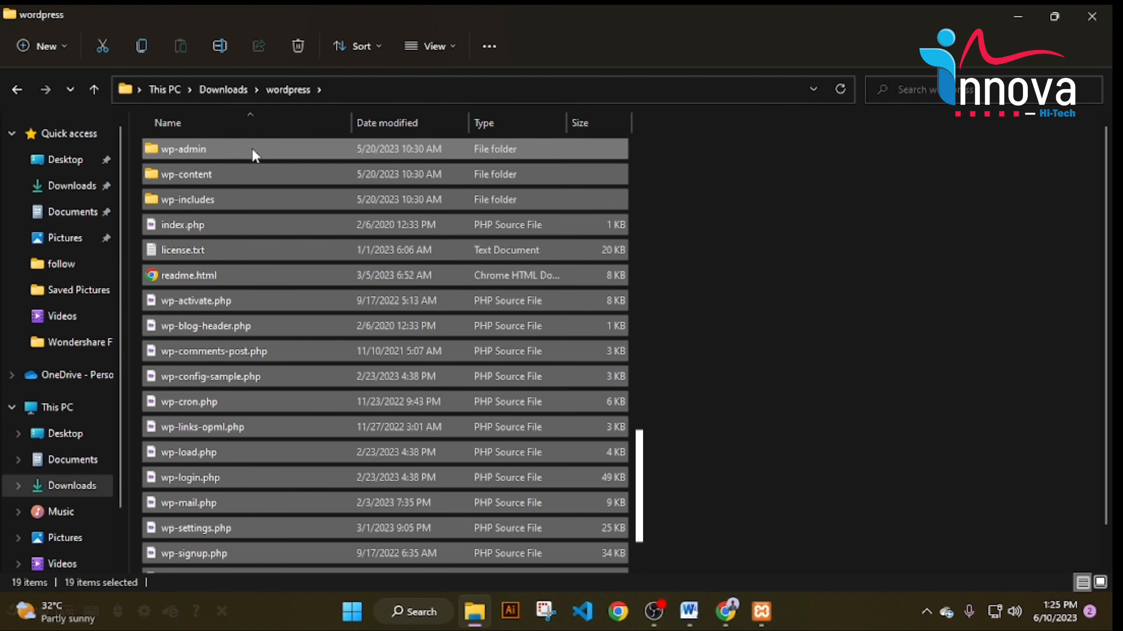
right_click(270, 184)
click(322, 197)
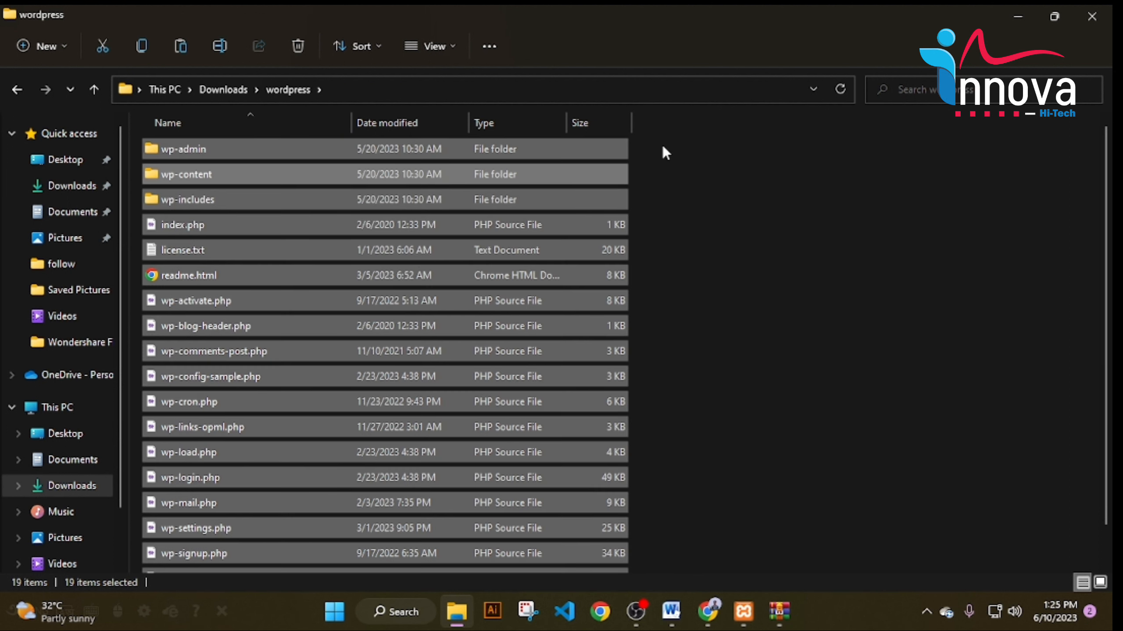
Navigate to the C:\xampp\htdocs folder in File Explorer.
click(66, 159)
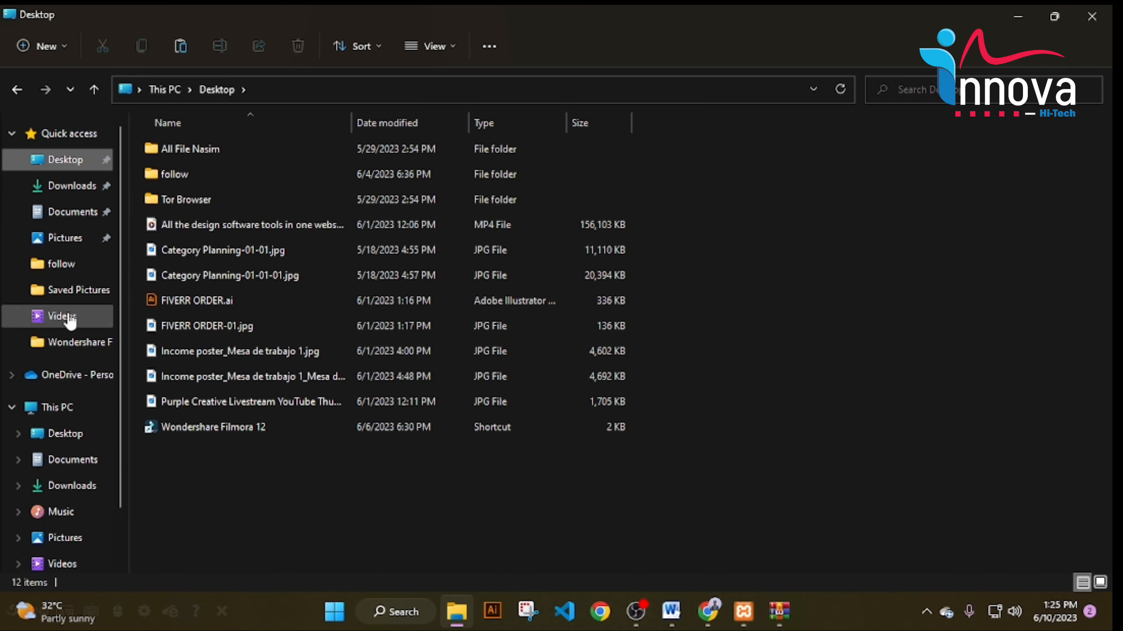
scroll(58, 442, down, 3)
click(59, 504)
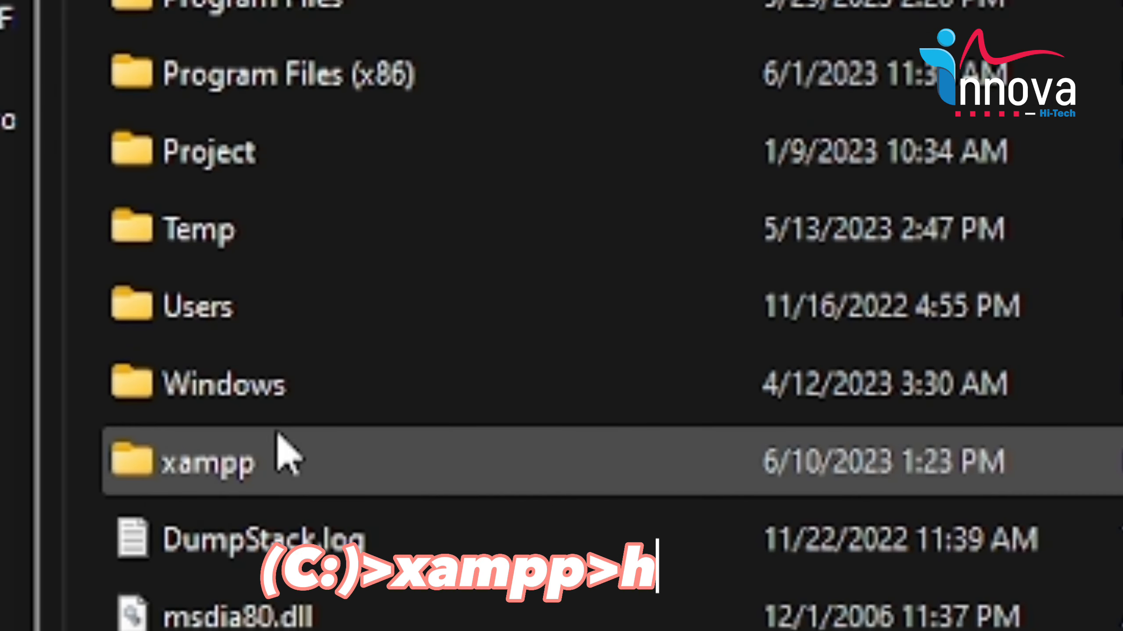
double_click(294, 485)
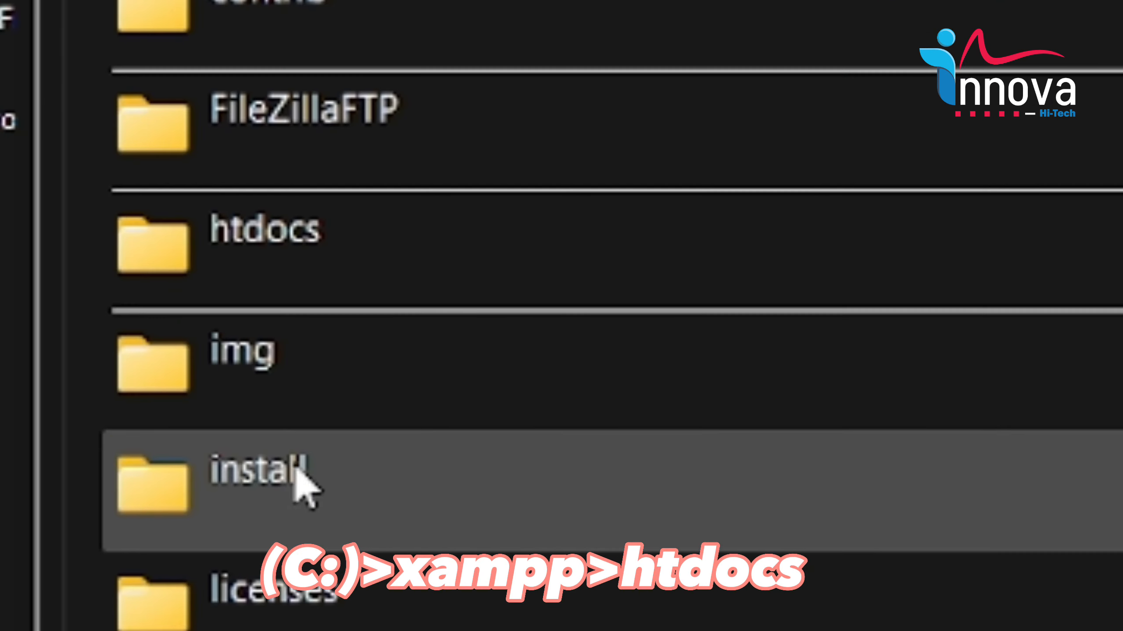
click(303, 253)
key(F2)
double_click(552, 256)
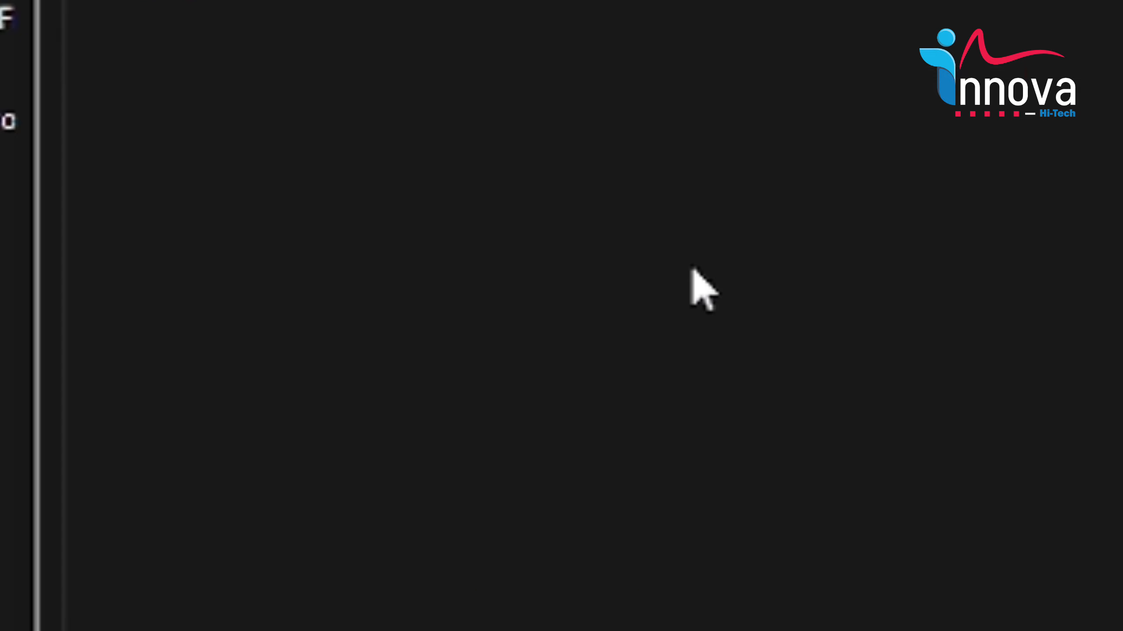
Create a new innovahitech folder in htdocs and paste the WordPress files into it.
right_click(556, 470)
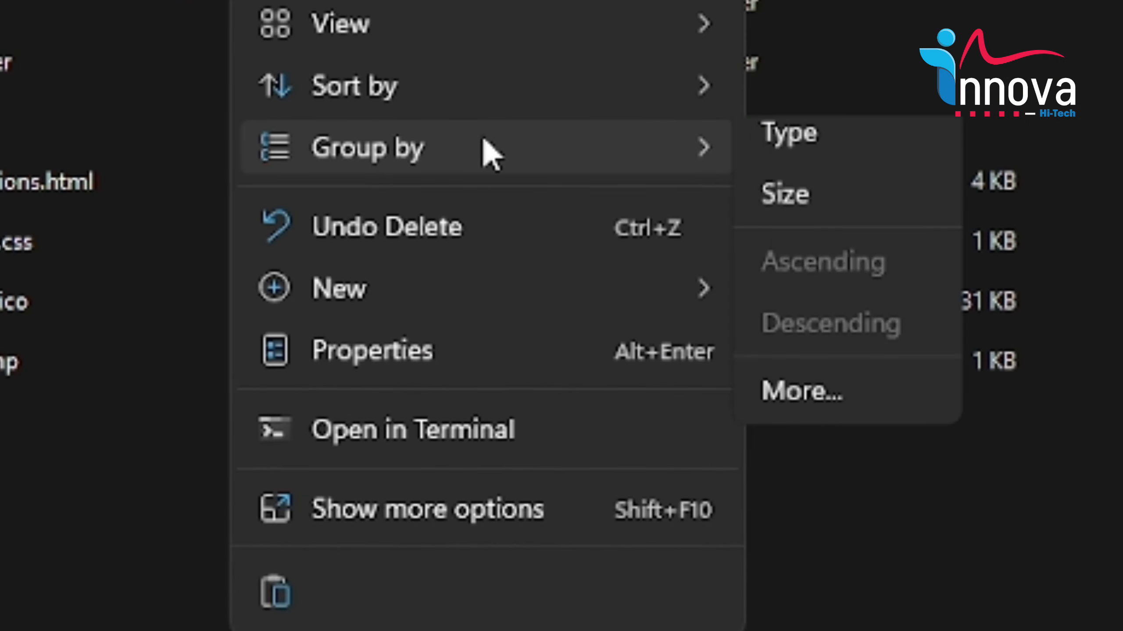
mouse_move(442, 287)
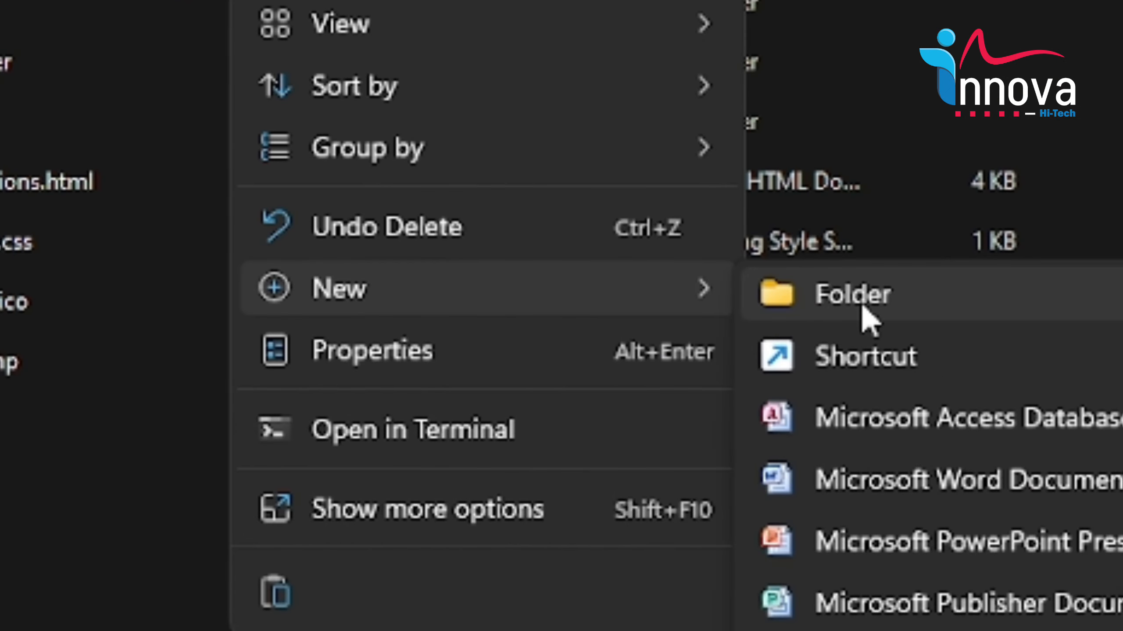
click(861, 301)
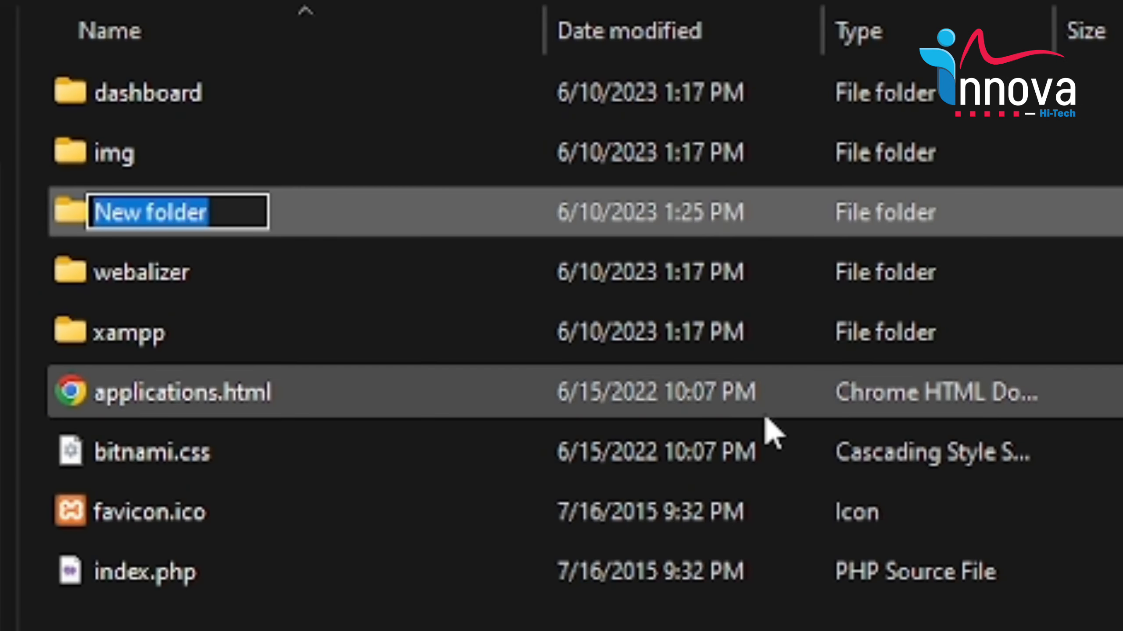
text(i)
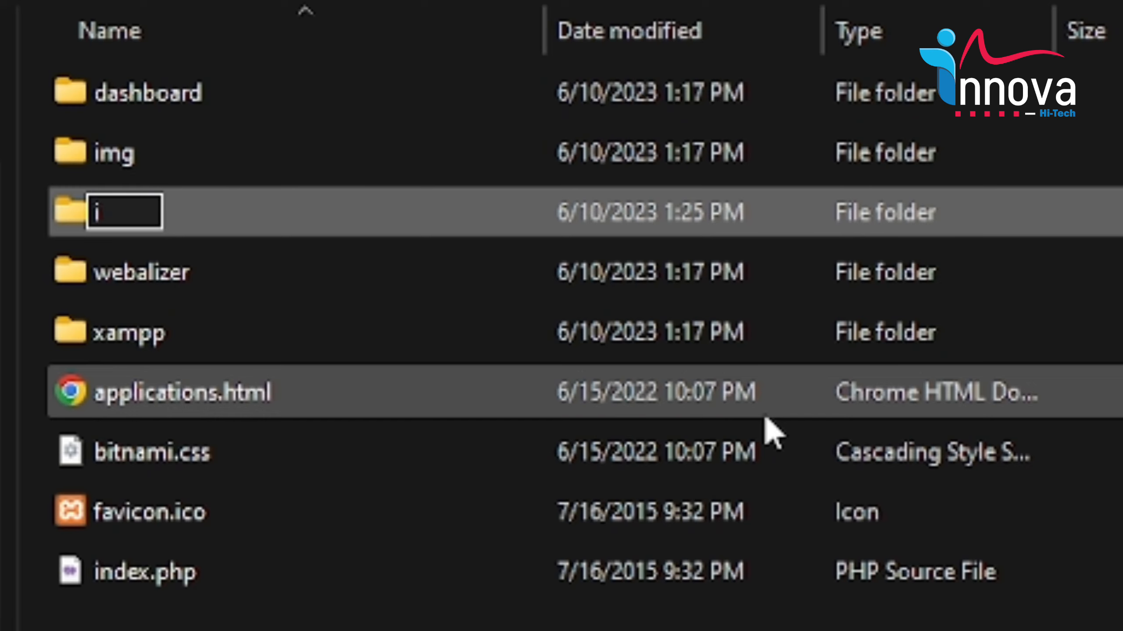
text(nnovahitech)
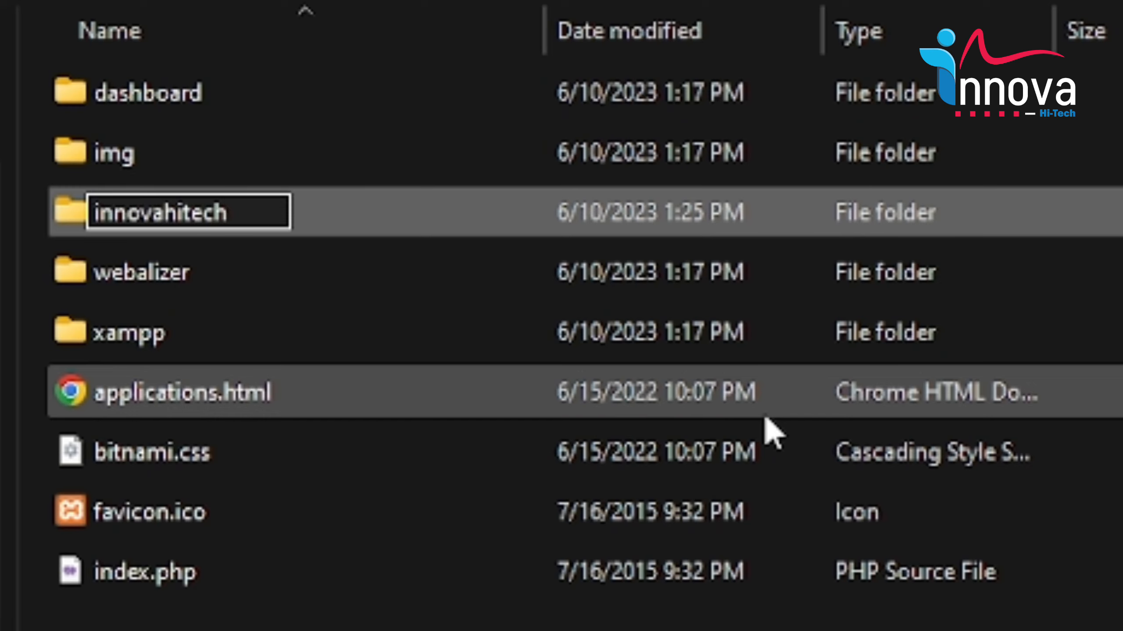
key(Return)
key(Return)
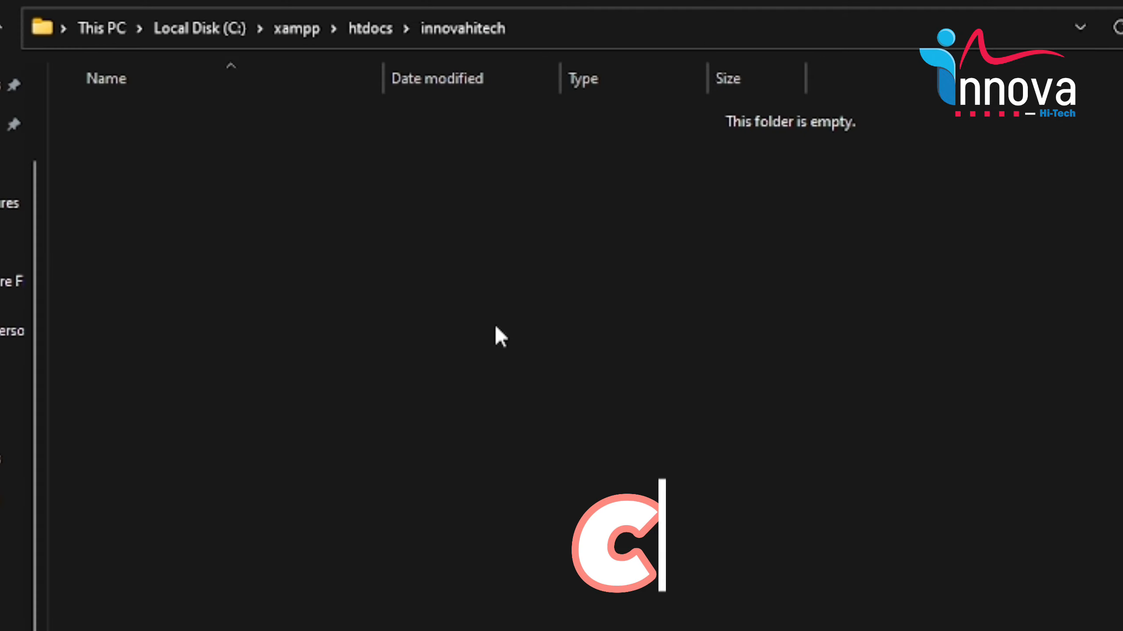
right_click(719, 415)
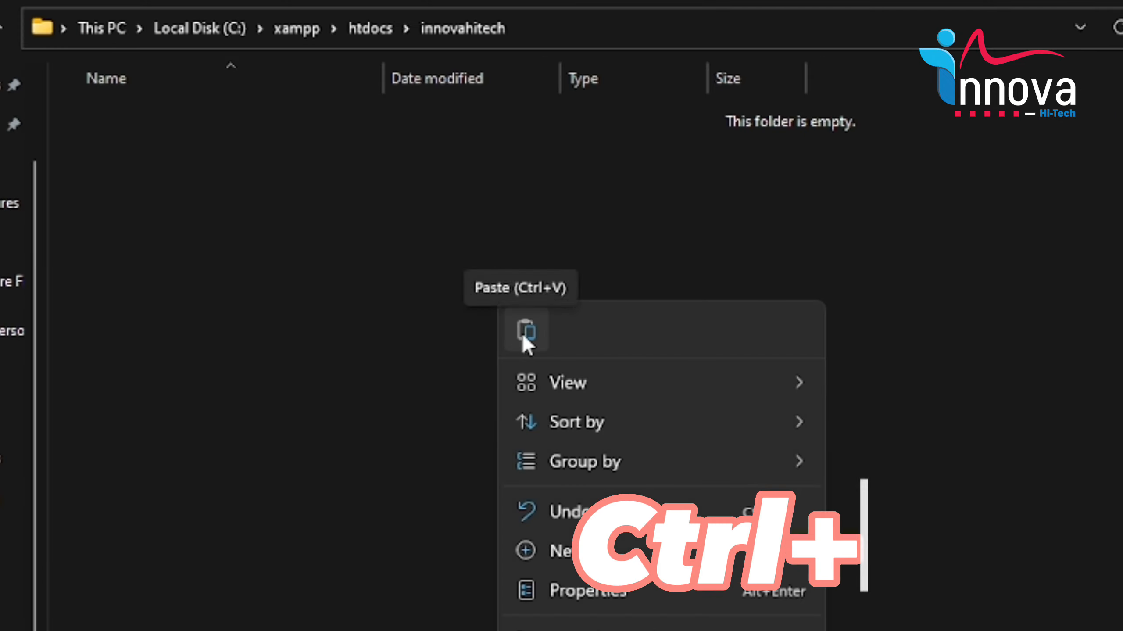
click(522, 337)
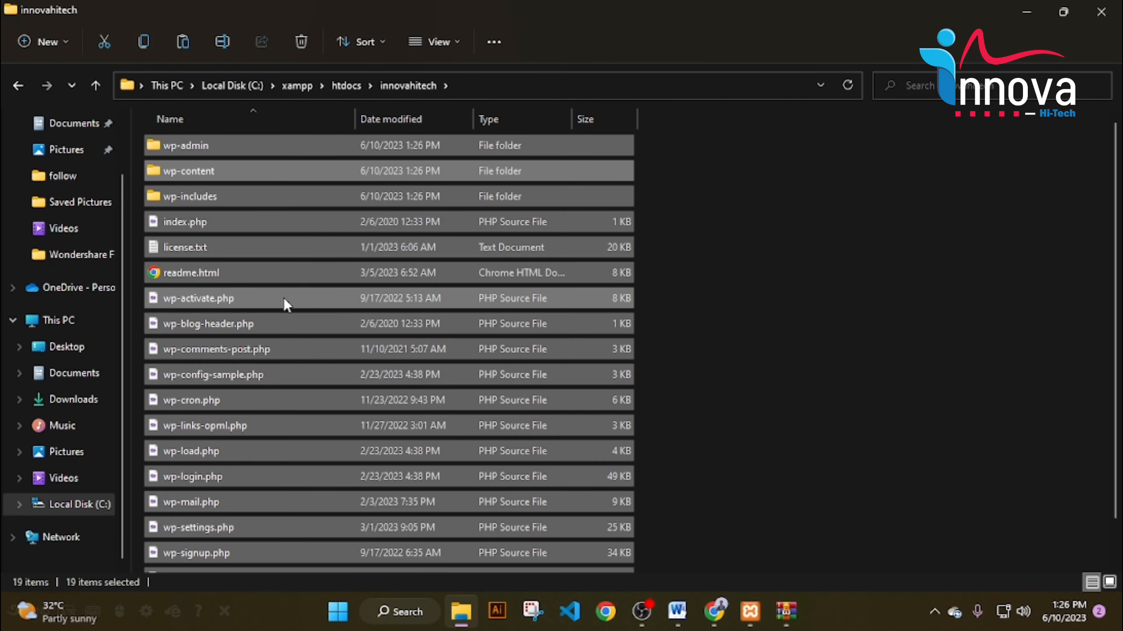
In the XAMPP Control Panel, start MySQL and Apache, then open Apache's Admin page.
click(1026, 12)
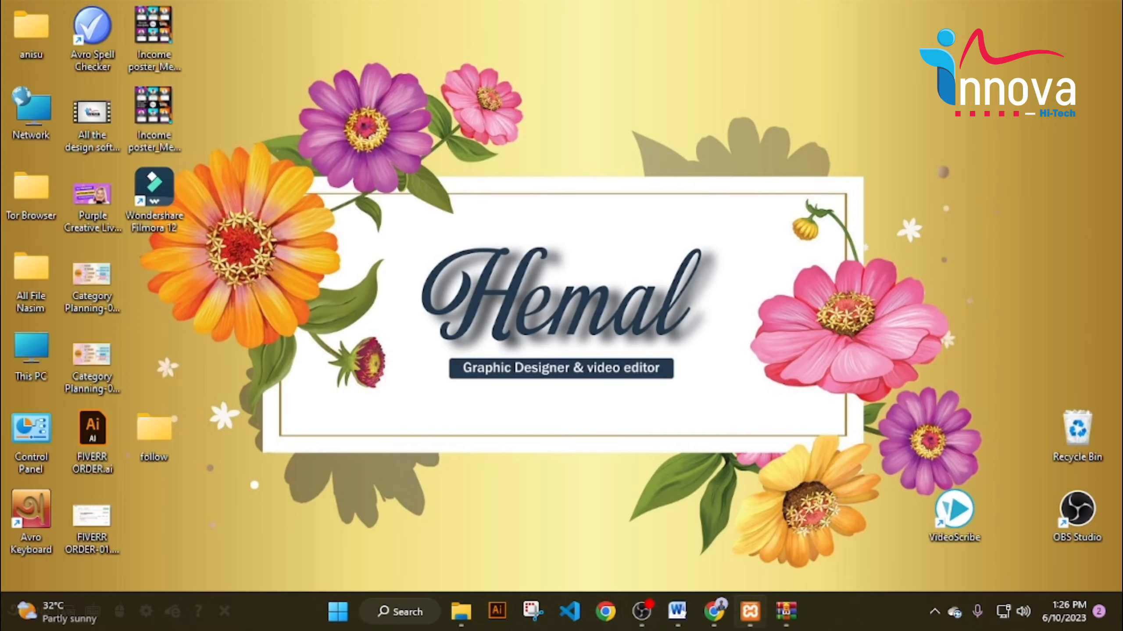
click(749, 610)
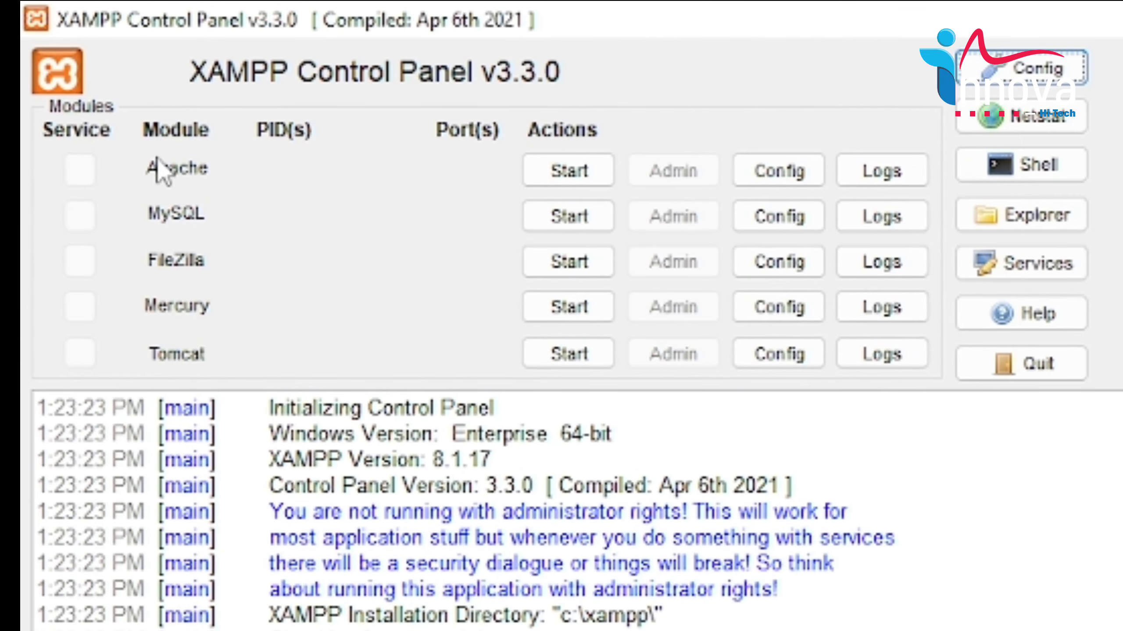
click(569, 215)
click(569, 172)
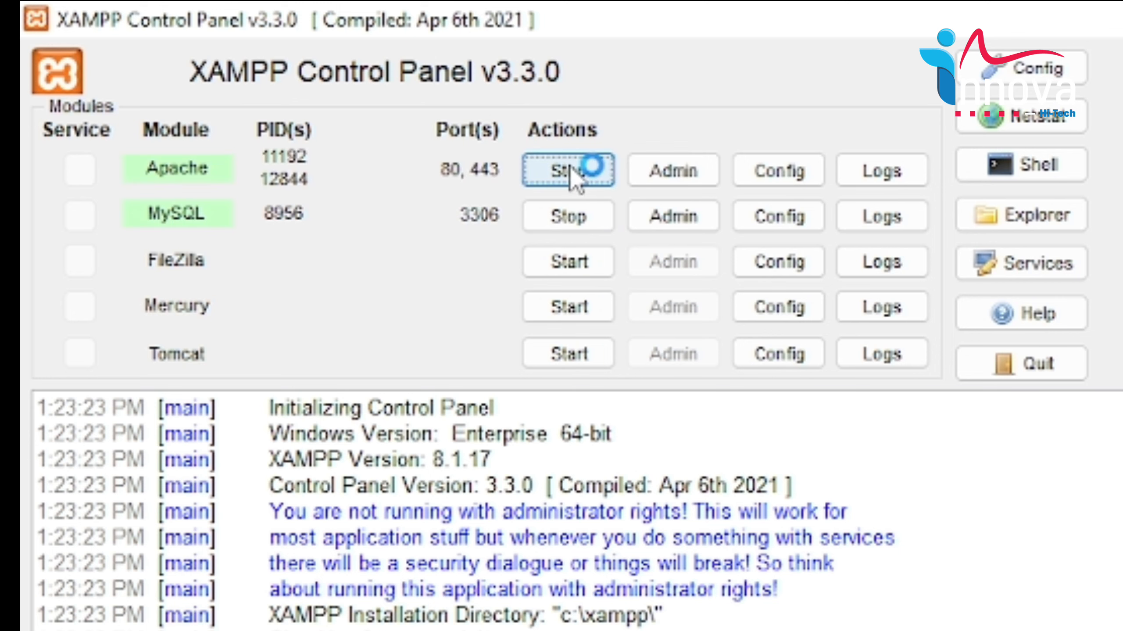
click(666, 173)
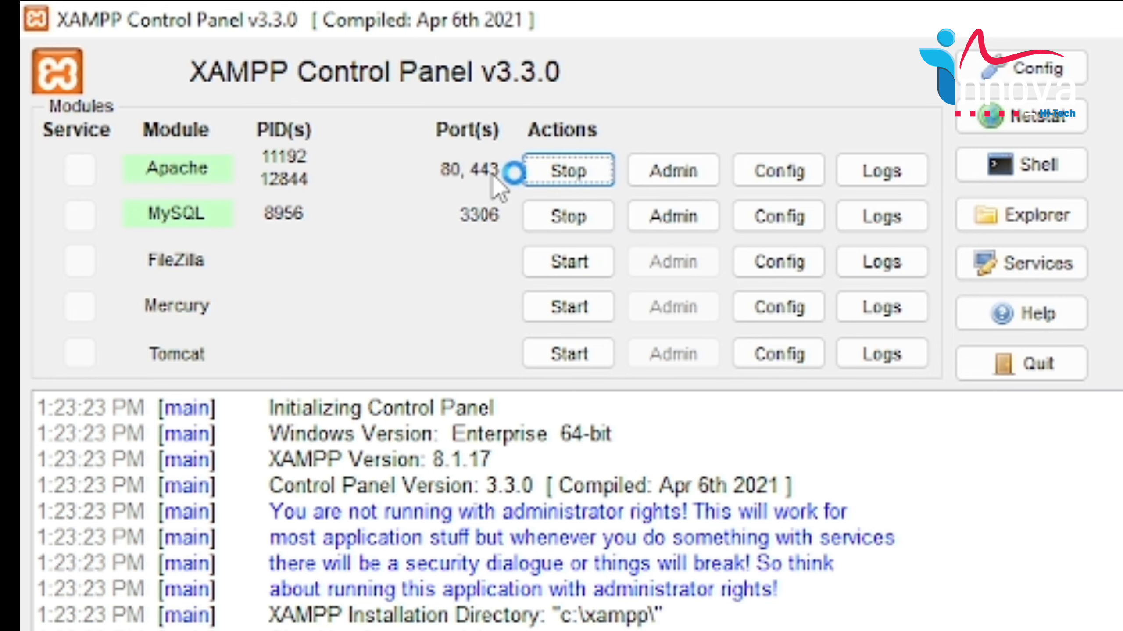
Replace dashboard/ in the address with innovahitech and load localhost/innovahitech.
click(697, 167)
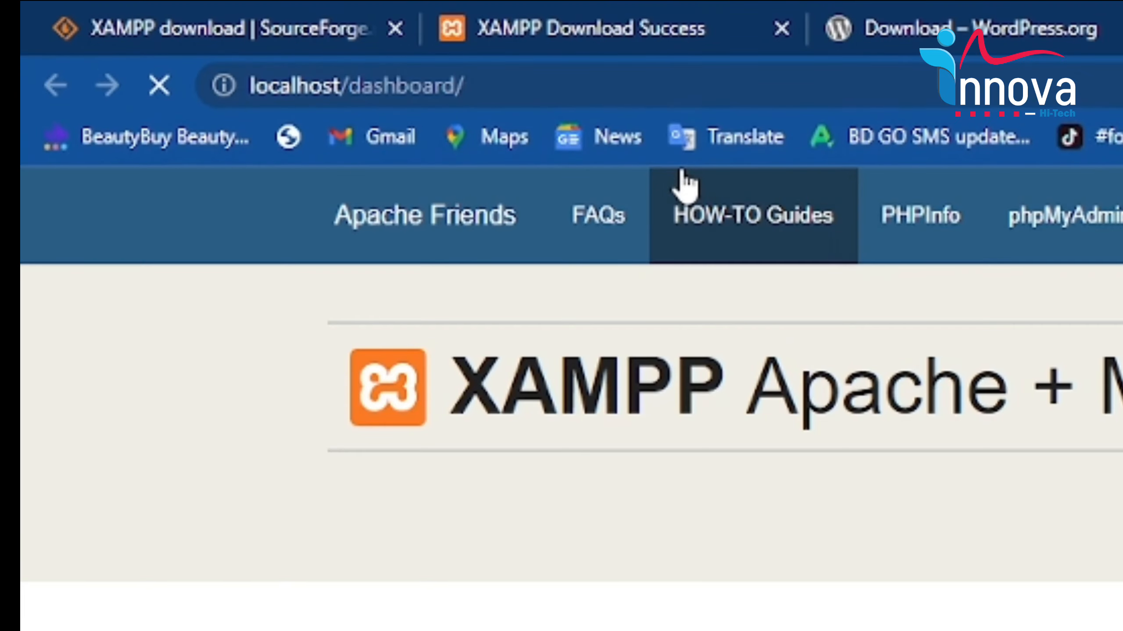
drag(561, 87, 356, 138)
key(BackSpace)
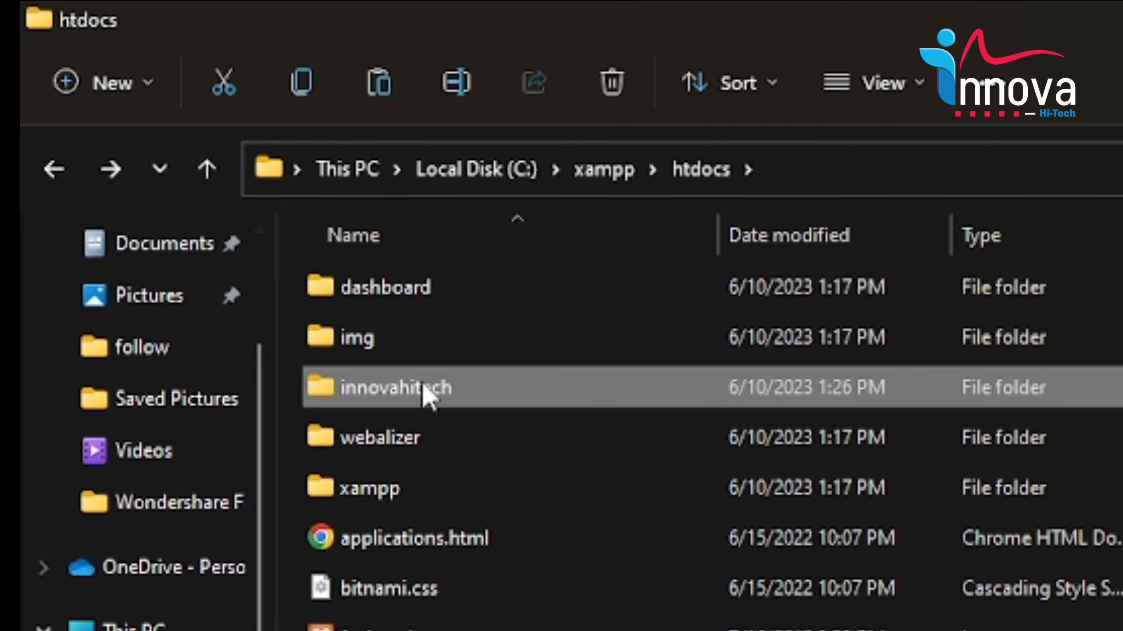
click(426, 388)
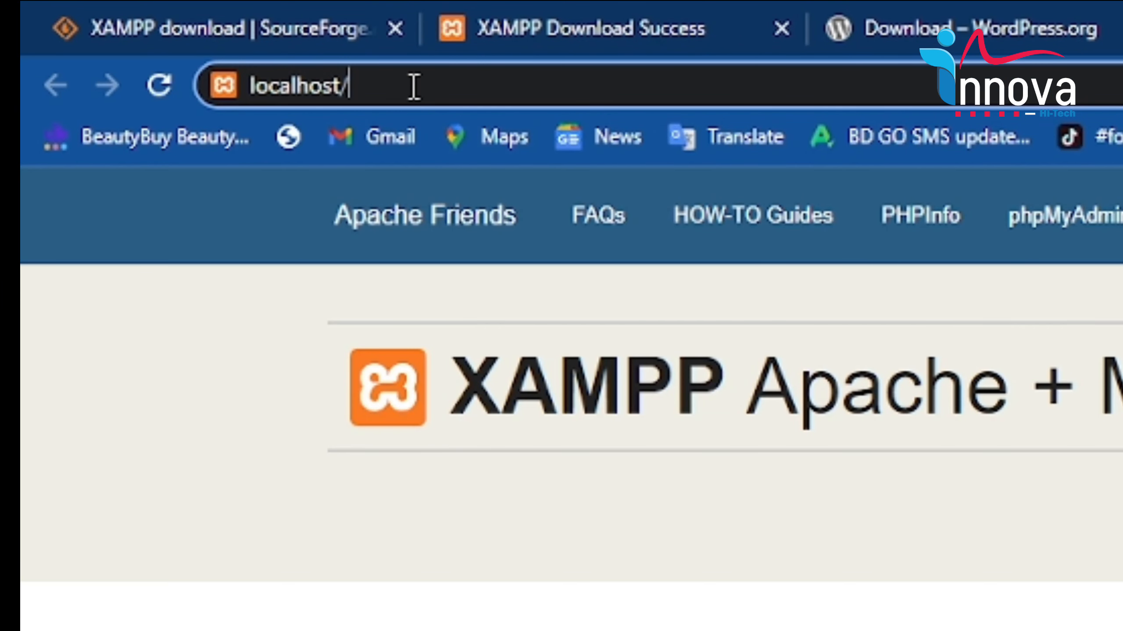
key(ctrl+v)
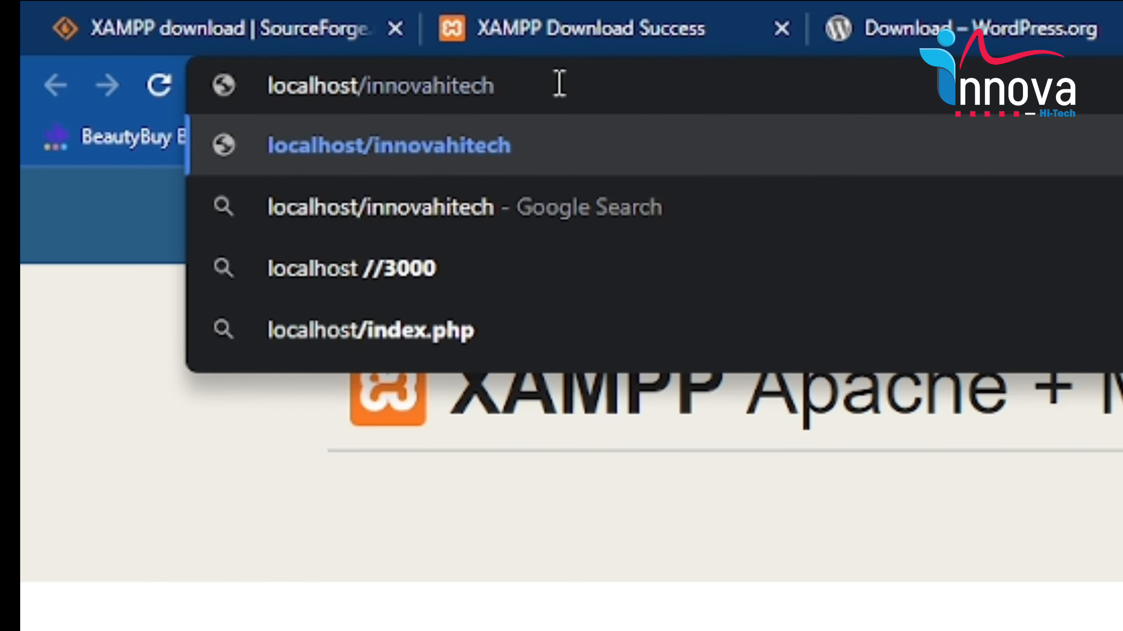
key(Return)
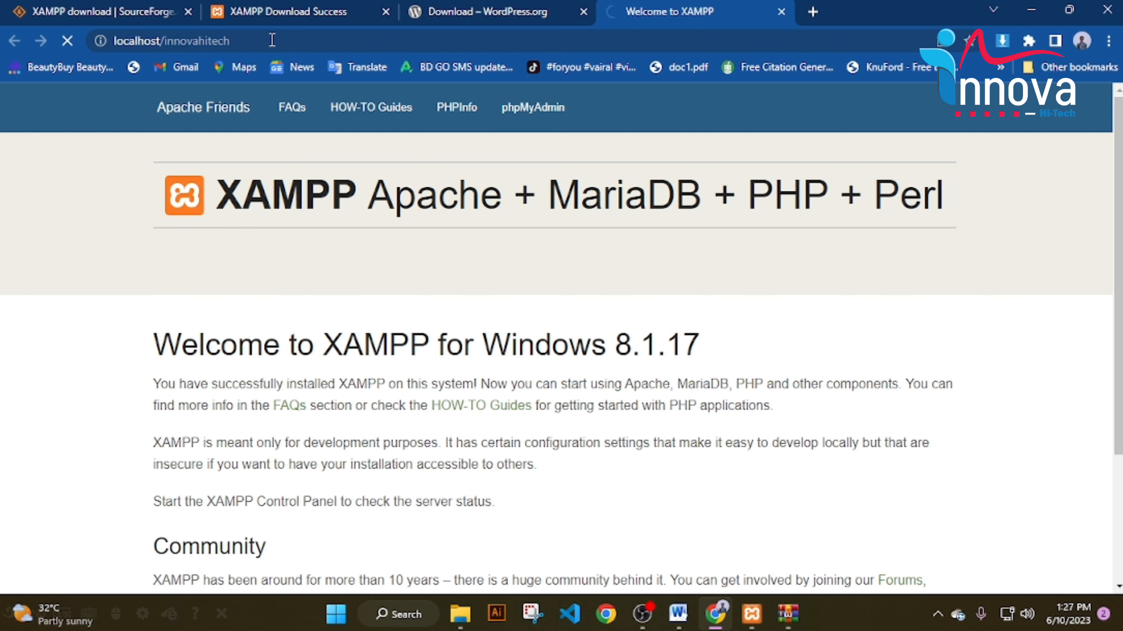
Continue WordPress setup with English (United States) as the language.
scroll(394, 182, down, 2)
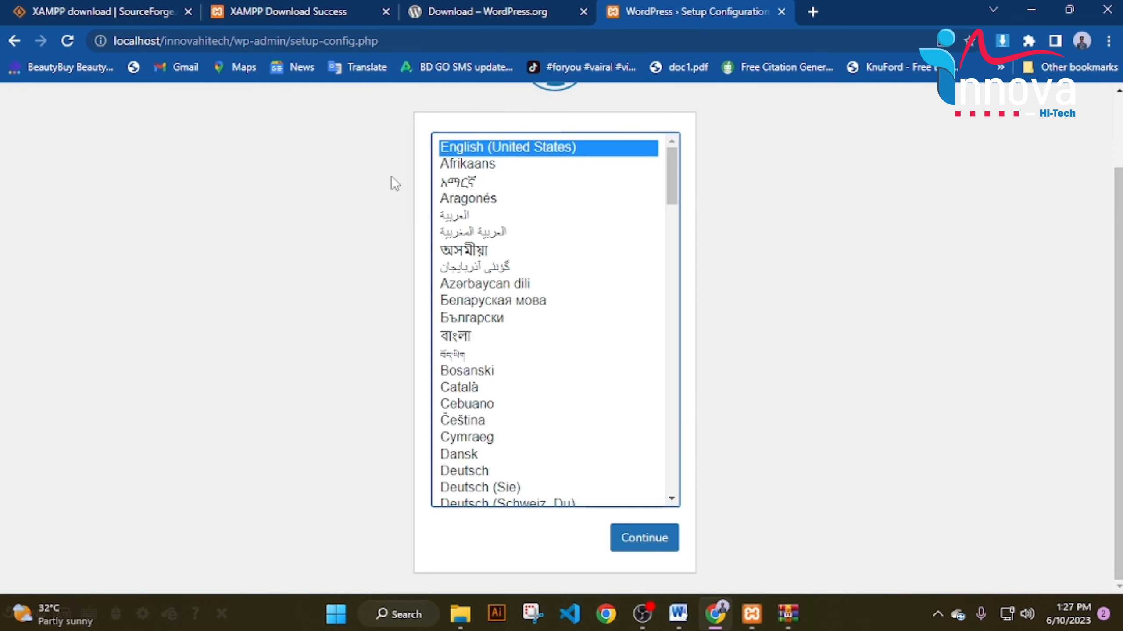
scroll(462, 152, up, 2)
scroll(462, 152, down, 2)
click(644, 544)
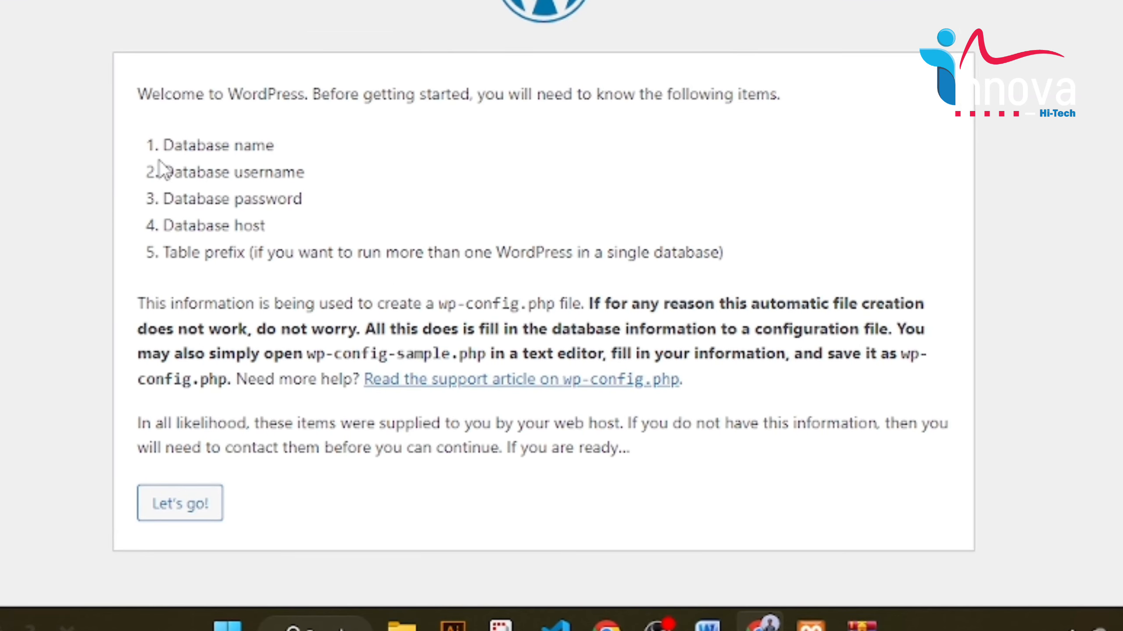
Highlight the database name, username, password, host and table prefix requirements.
drag(285, 258, 387, 266)
drag(162, 173, 345, 173)
drag(161, 200, 375, 212)
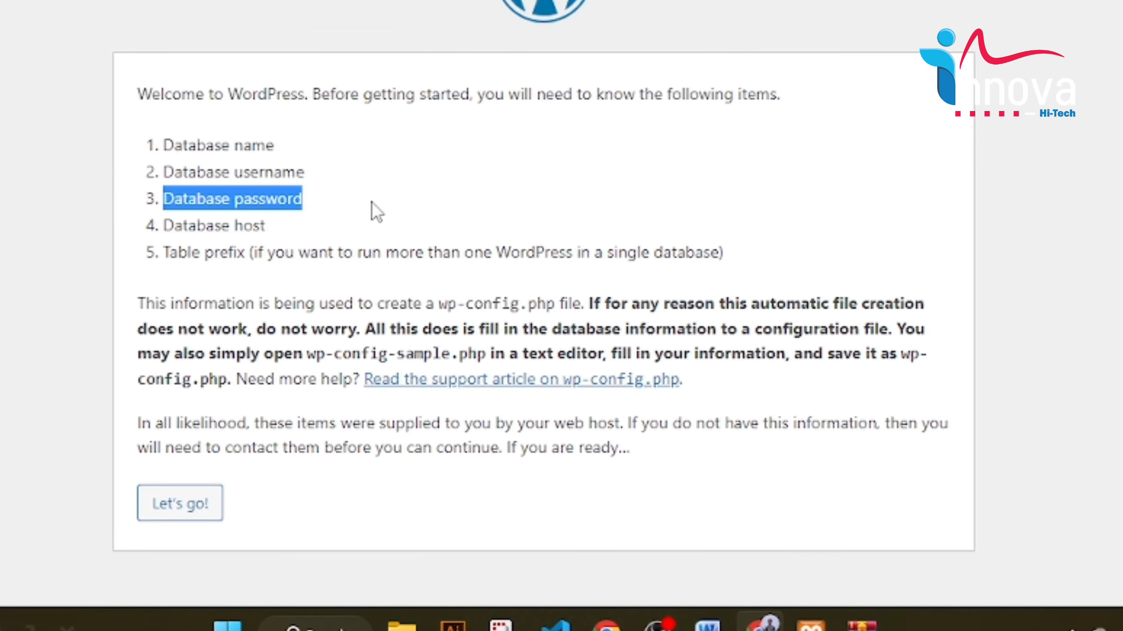
drag(171, 223, 269, 226)
drag(165, 253, 757, 254)
click(868, 299)
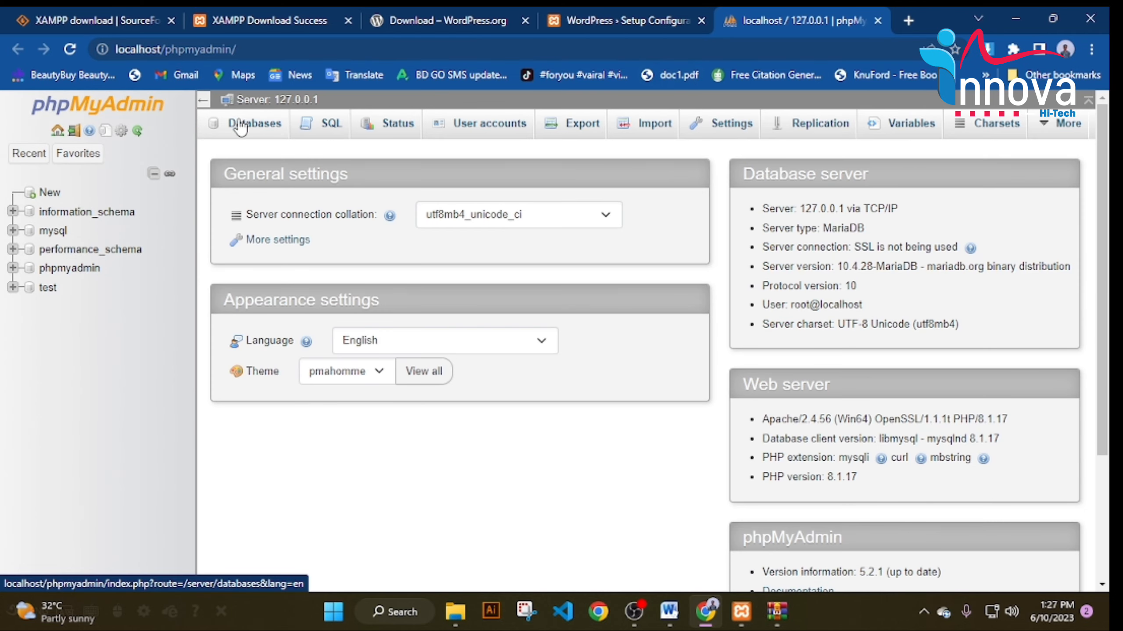
On phpMyAdmin's Databases page, enter Innova as the new database name.
click(242, 129)
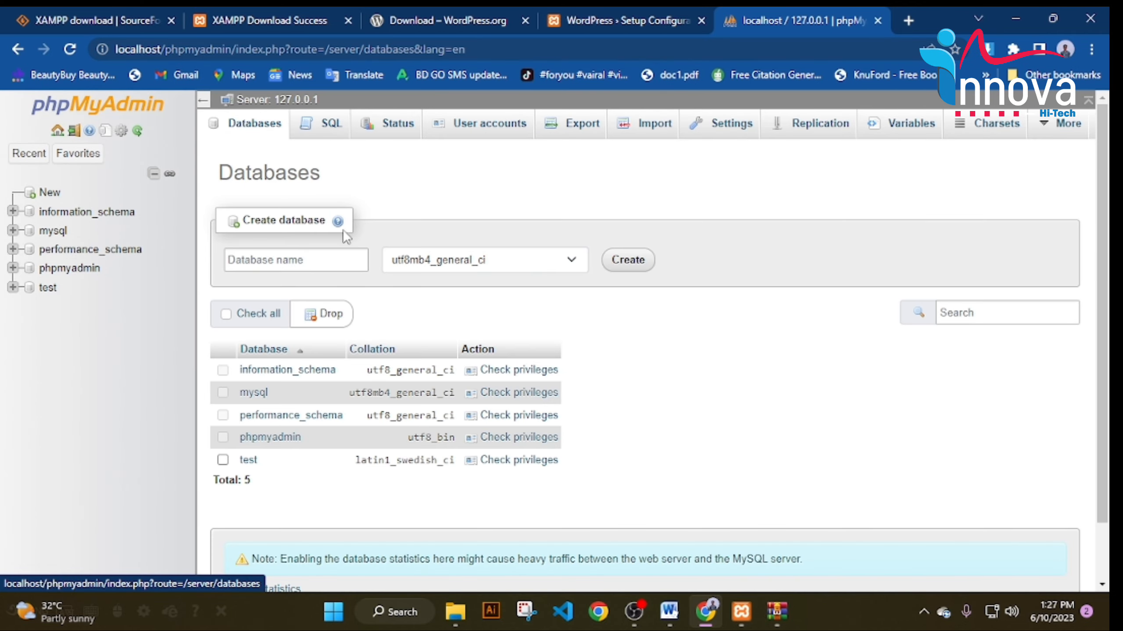
scroll(432, 433, down, 2)
scroll(432, 435, up, 2)
click(270, 260)
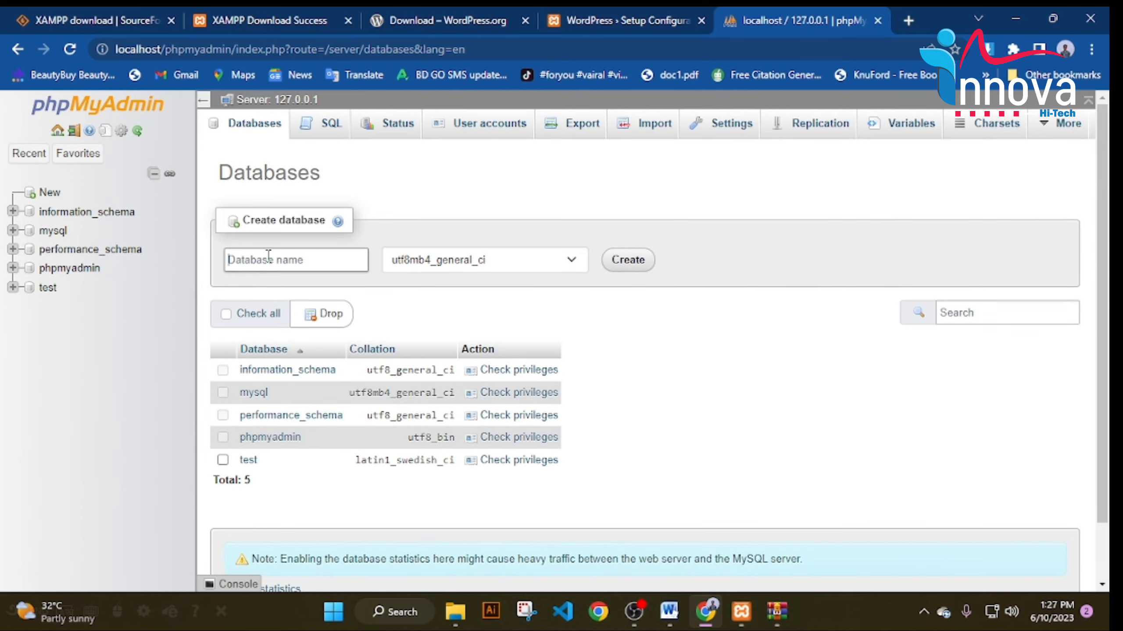
text(Innova)
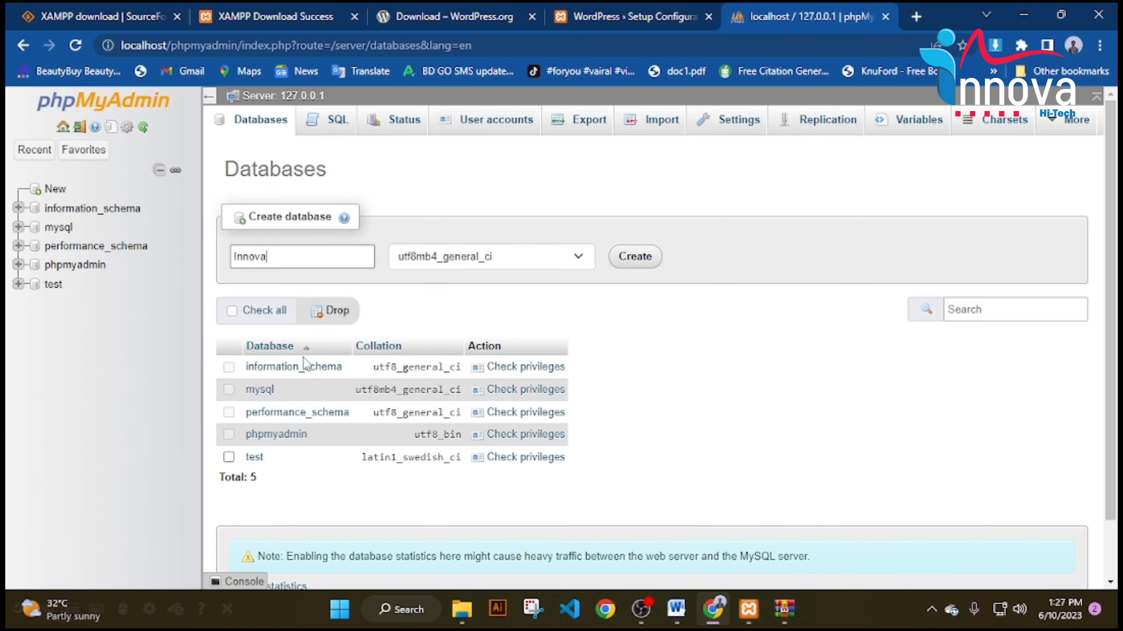
Start a Notepad note with 'Database name' and paste Innova into it.
click(403, 608)
text(Notepad)
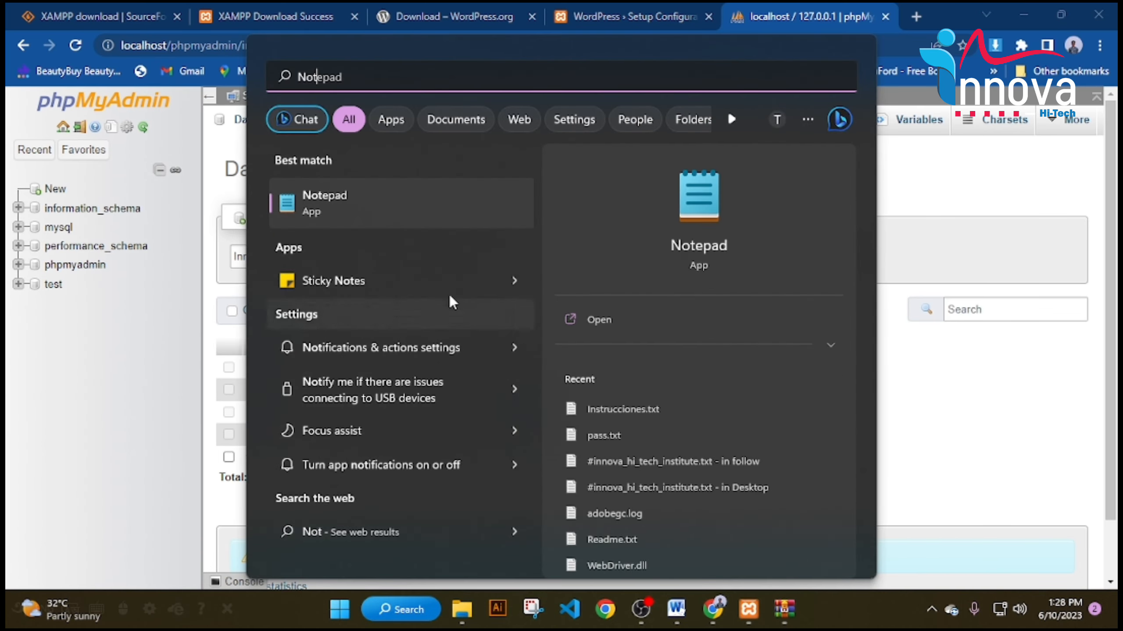
click(618, 314)
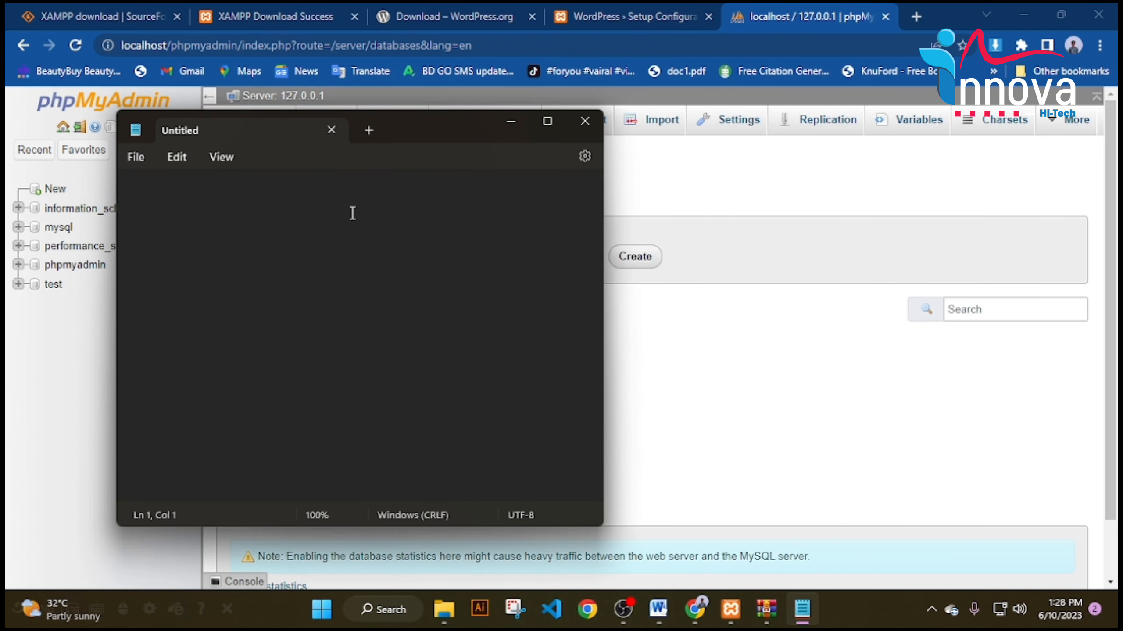
text(Database name :)
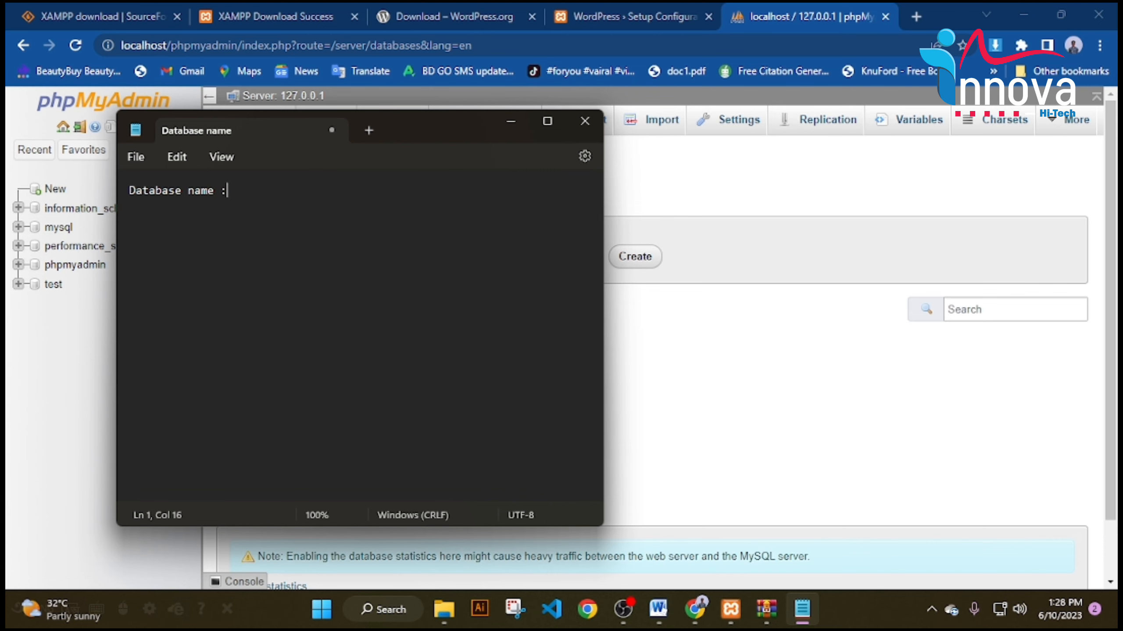
drag(467, 126, 925, 127)
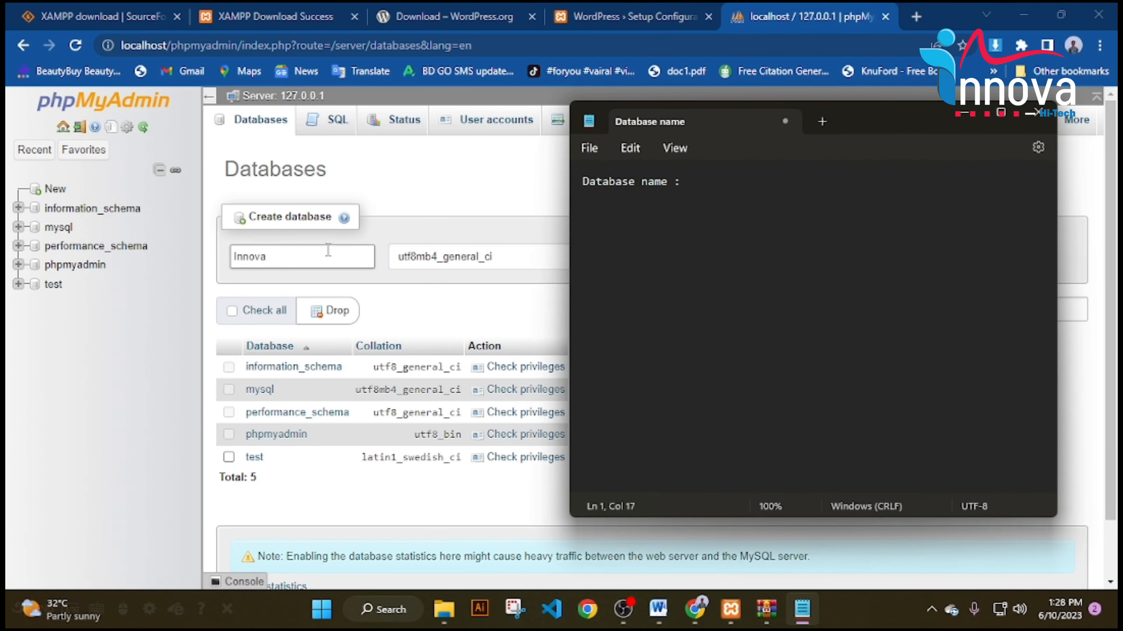
double_click(299, 254)
key(ctrl+c)
click(802, 608)
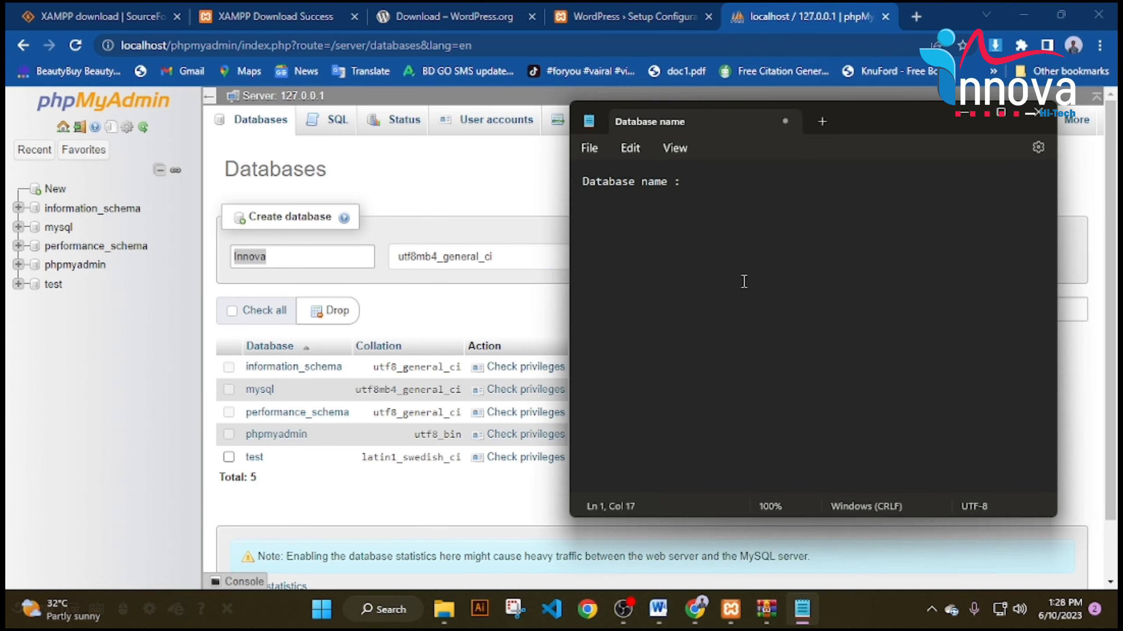
key(ctrl+v)
Create the innova database and view its Privileges page.
click(406, 206)
click(644, 256)
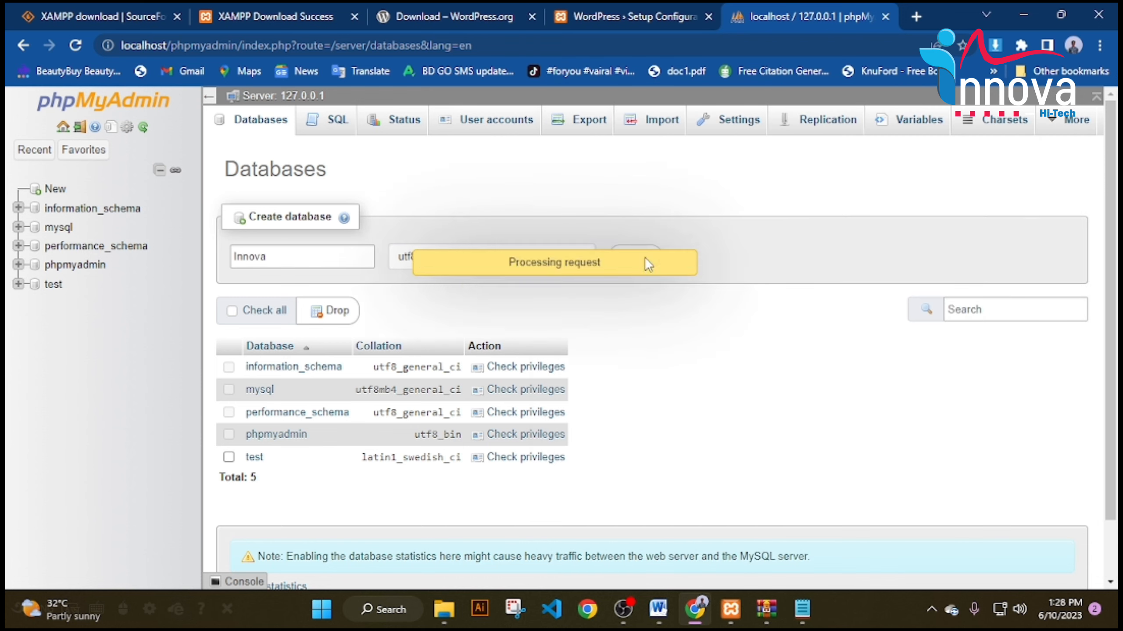
click(784, 127)
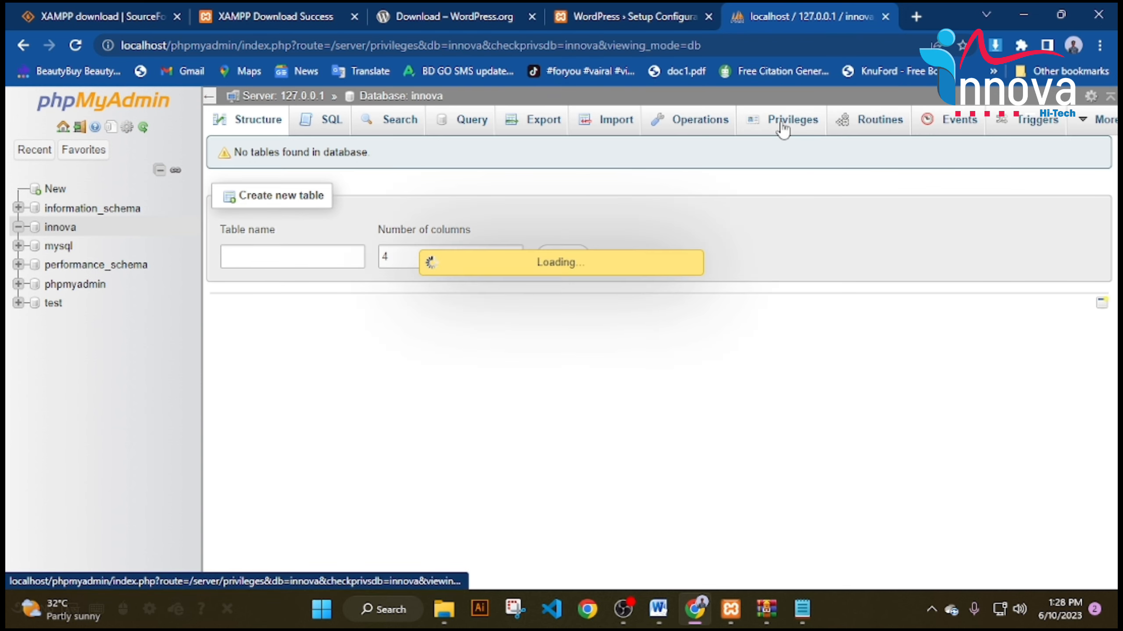
Start a new phpMyAdmin user account, enter its user name, and record that user name in Notepad.
click(295, 375)
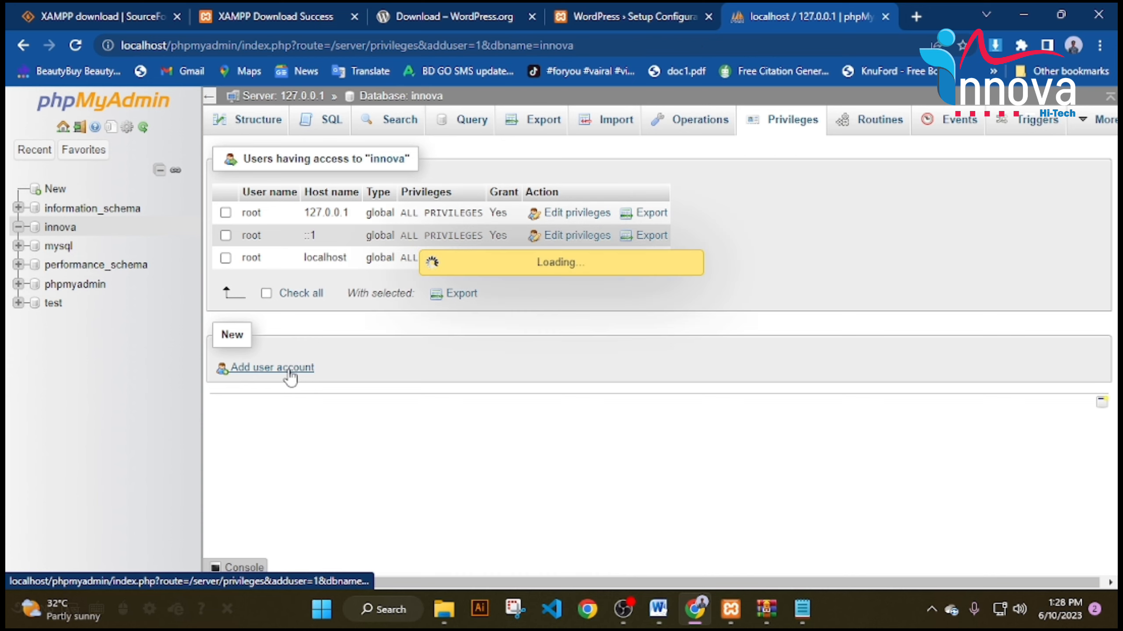
text(innova)
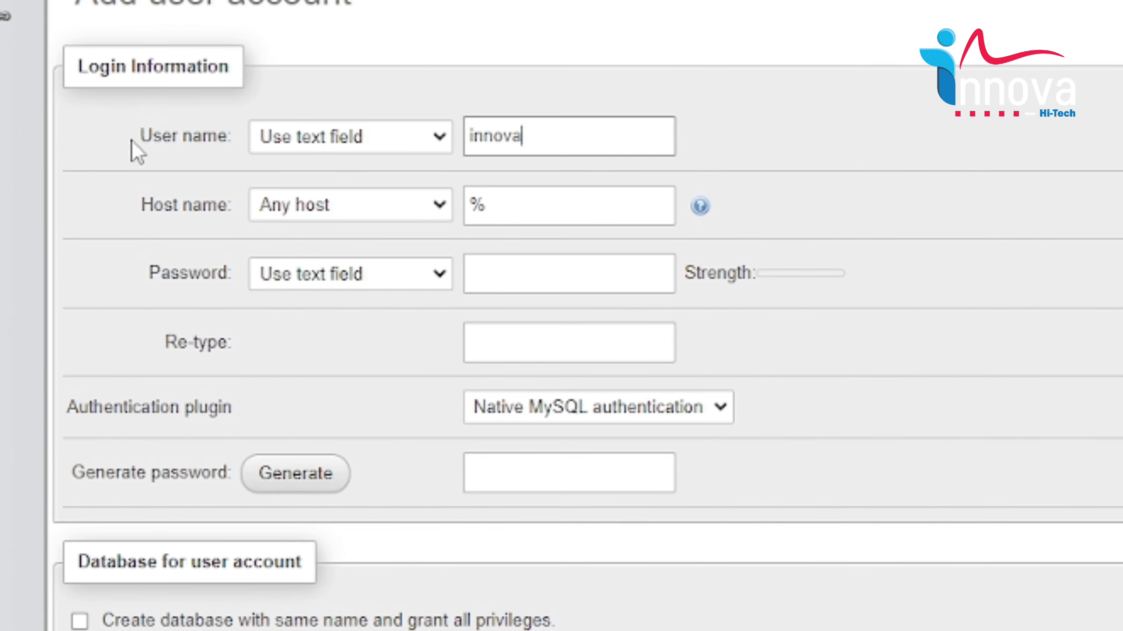
drag(132, 142, 226, 139)
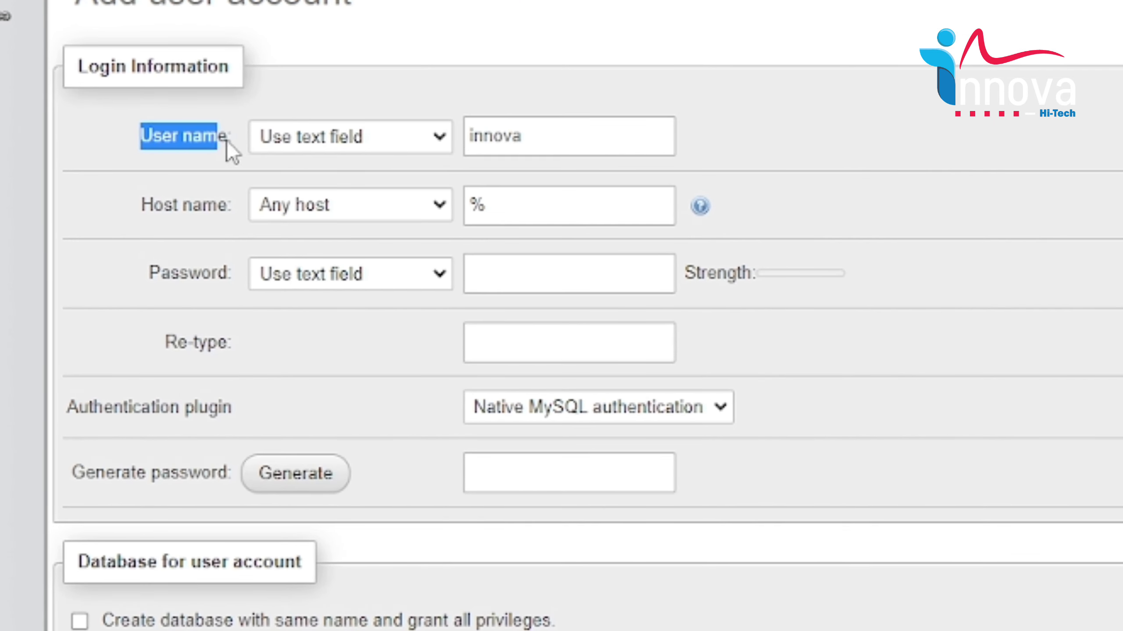
key(alt+Tab)
key(Return)
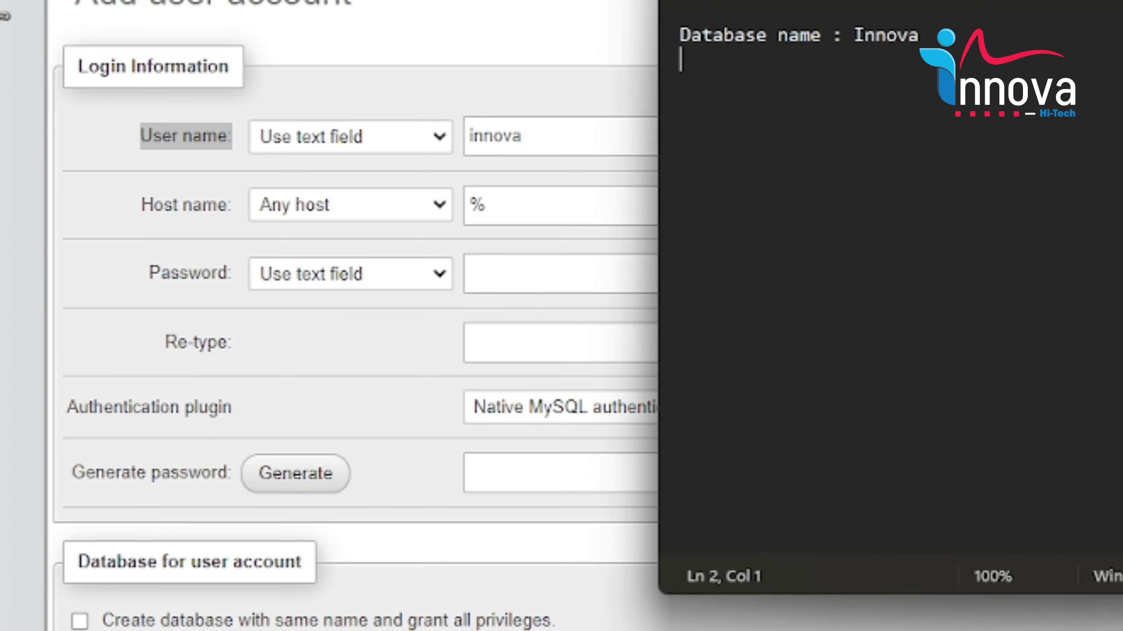
key(ctrl+v)
click(834, 36)
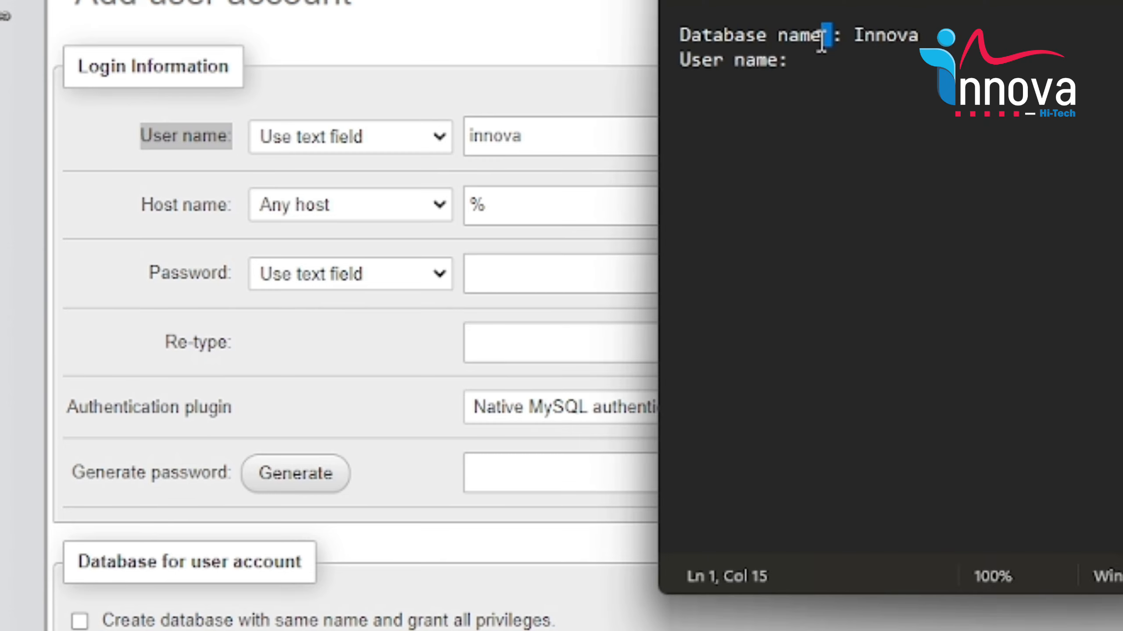
key(BackSpace)
double_click(539, 135)
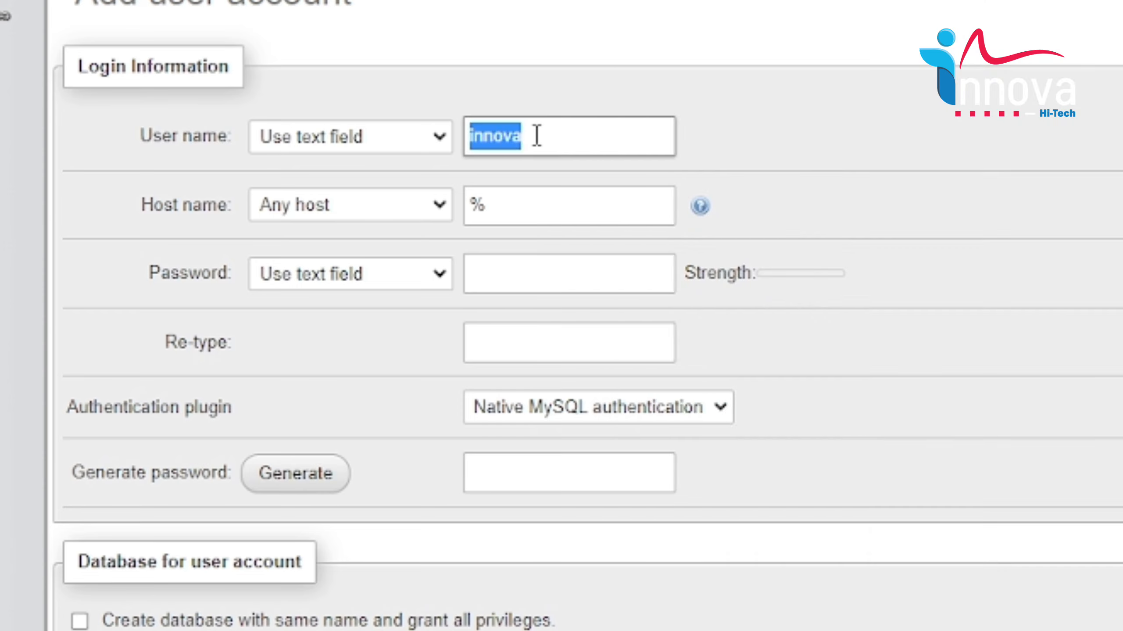
key(ctrl+c)
key(alt+Tab)
click(811, 70)
key(ctrl+v)
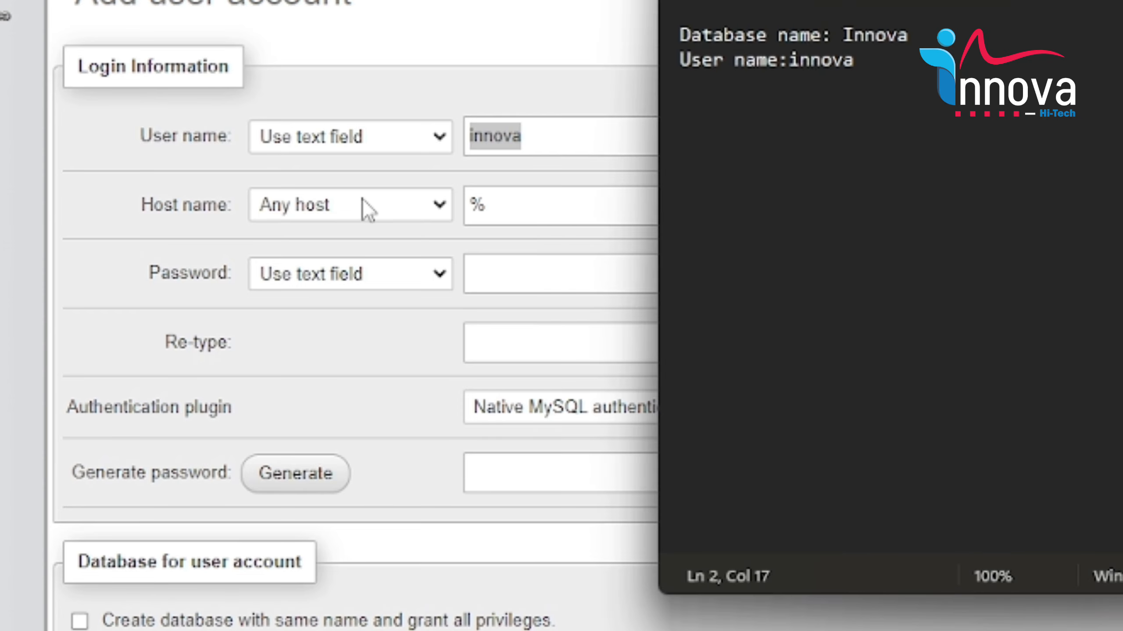
Restrict the new account's host to localhost and enter the account password.
click(200, 185)
click(349, 204)
click(336, 253)
click(517, 273)
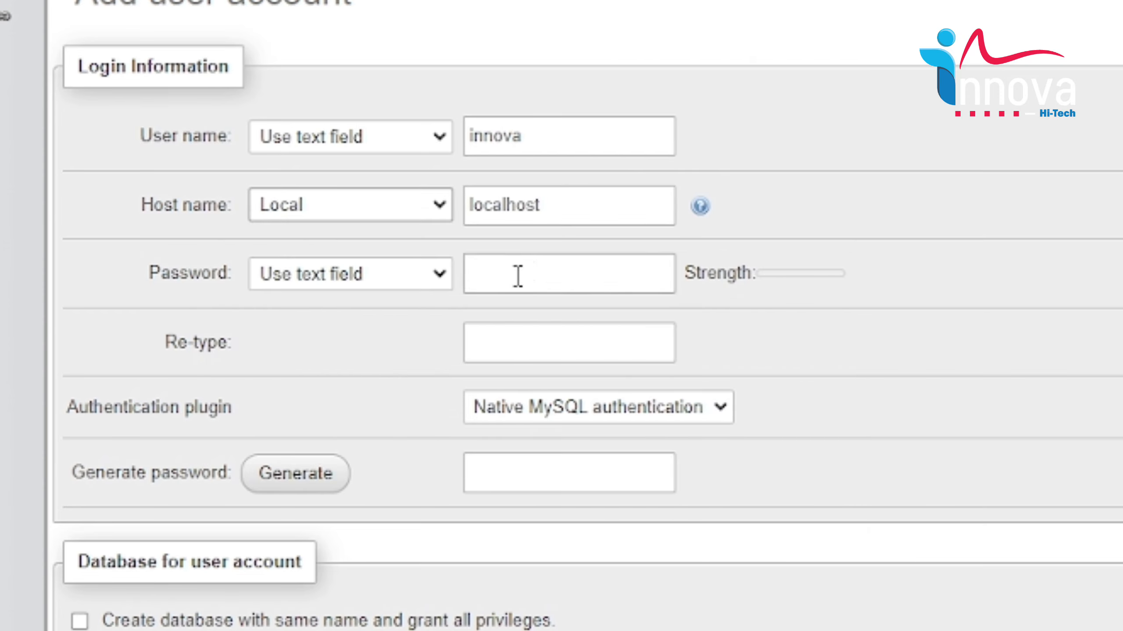
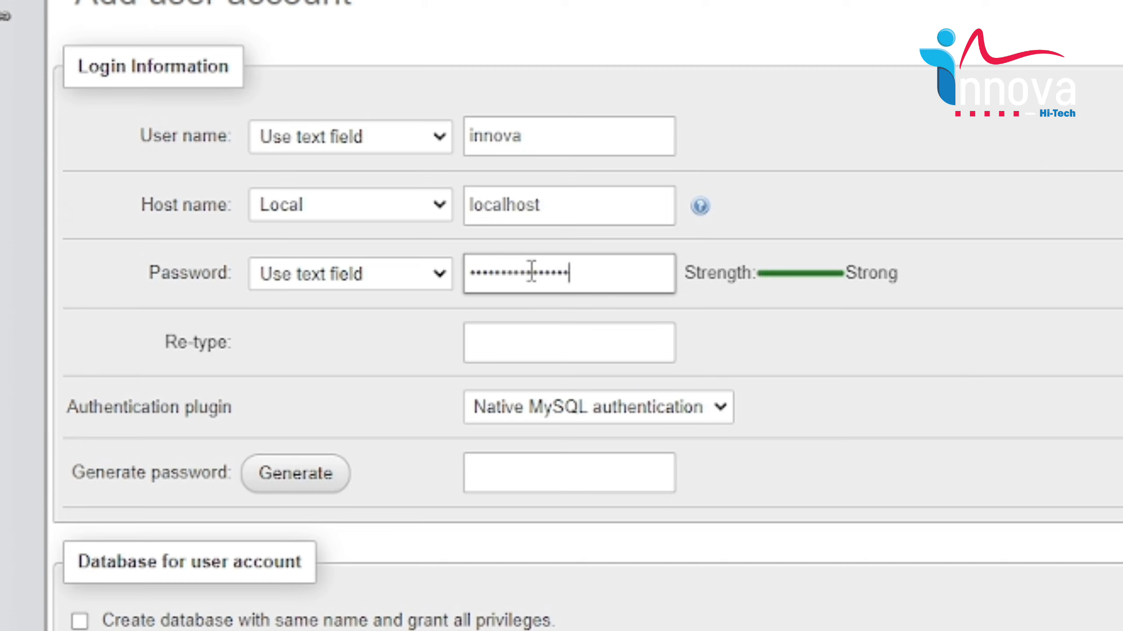
click(537, 332)
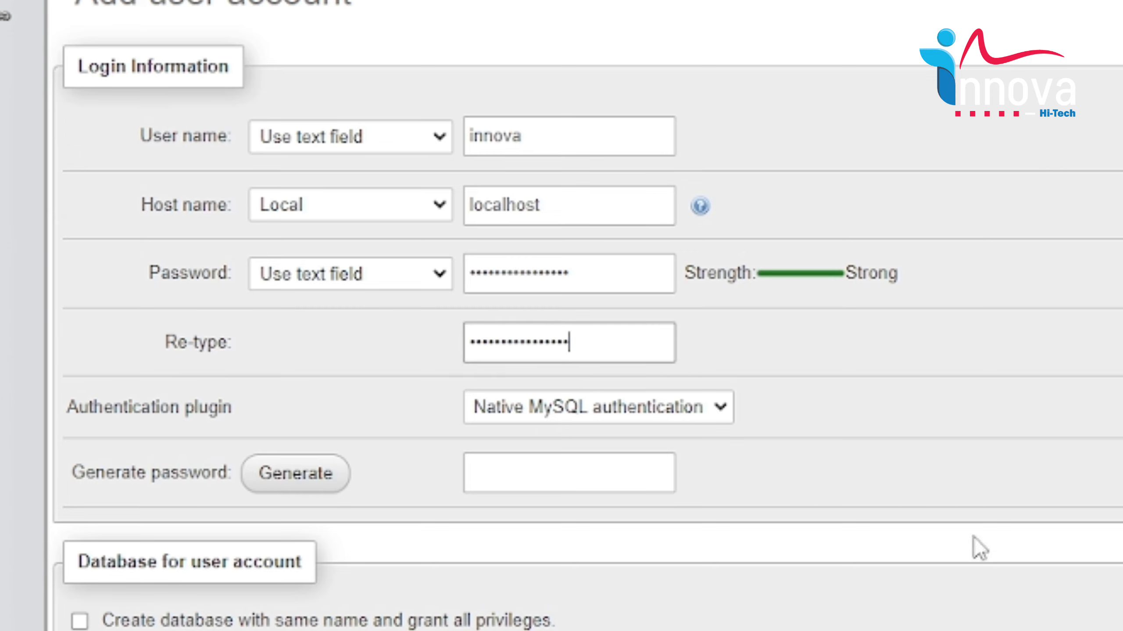
Note the host name 'local' and a password line in Notepad.
click(998, 629)
key(Return)
text(host any)
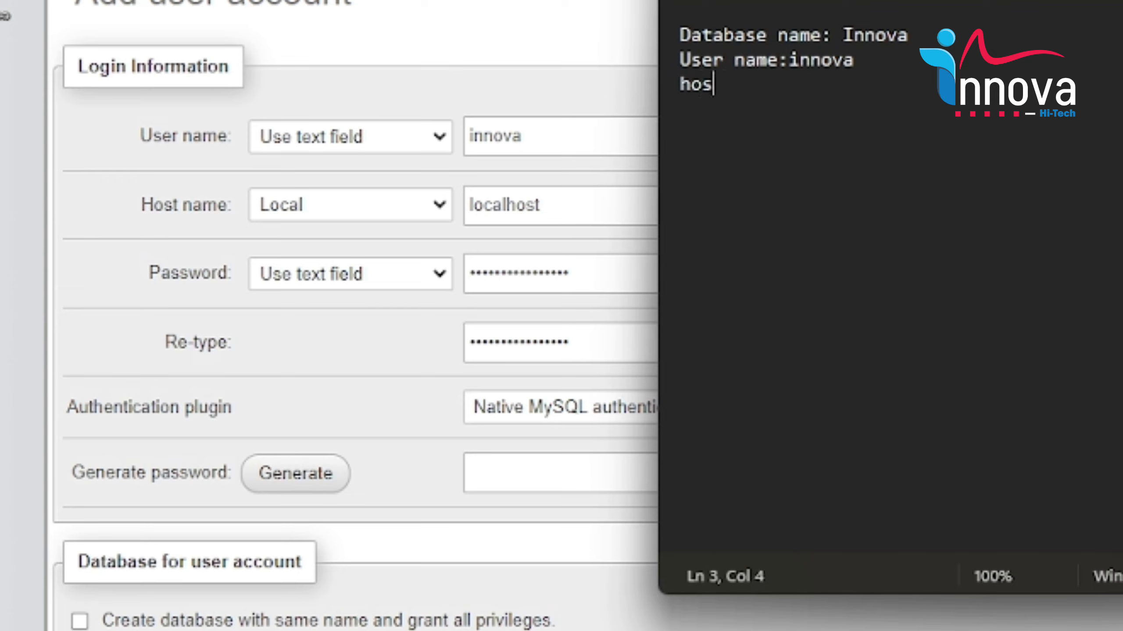
key(BackSpace)
key(BackSpace)
key(BackSpace)
key(BackSpace)
text(nam)
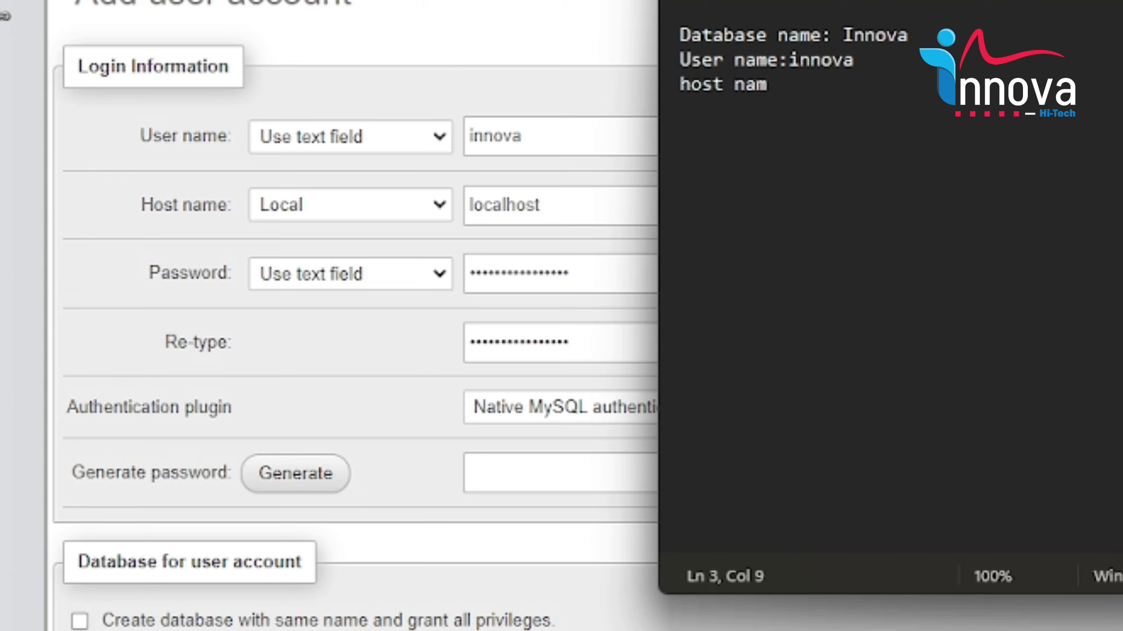
text(e : local)
key(Return)
text(pa)
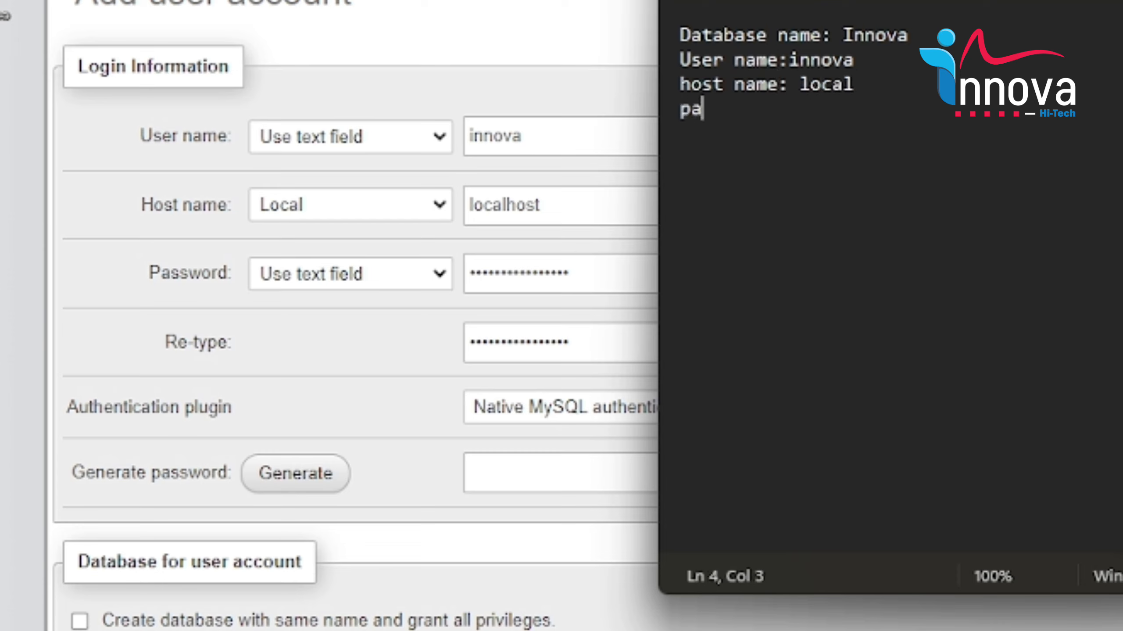
text(ssword")
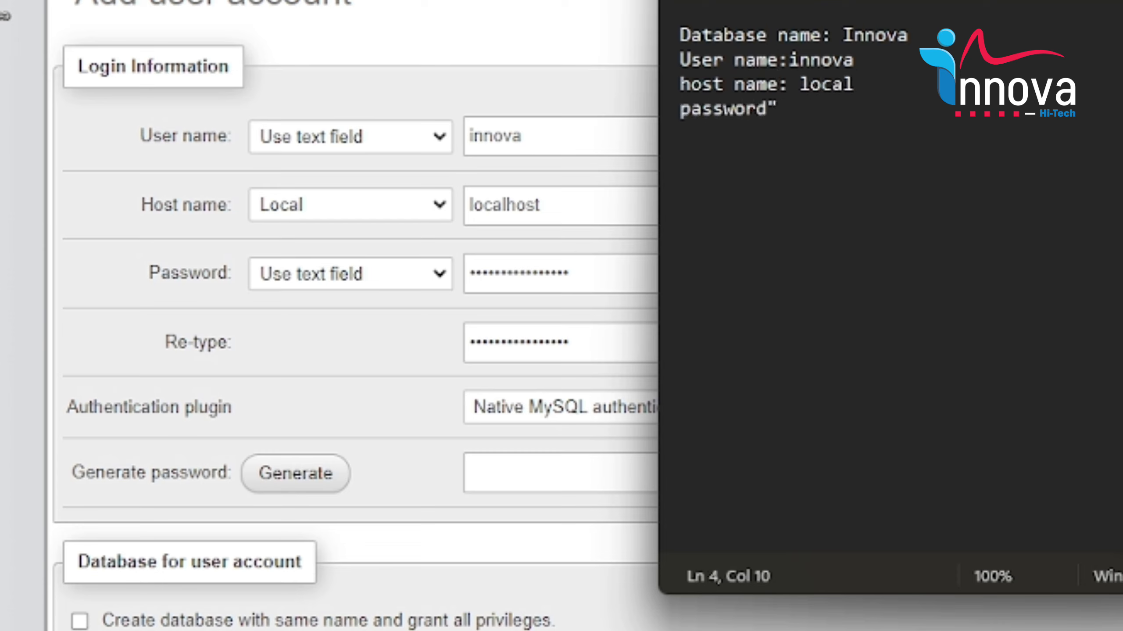
key(BackSpace)
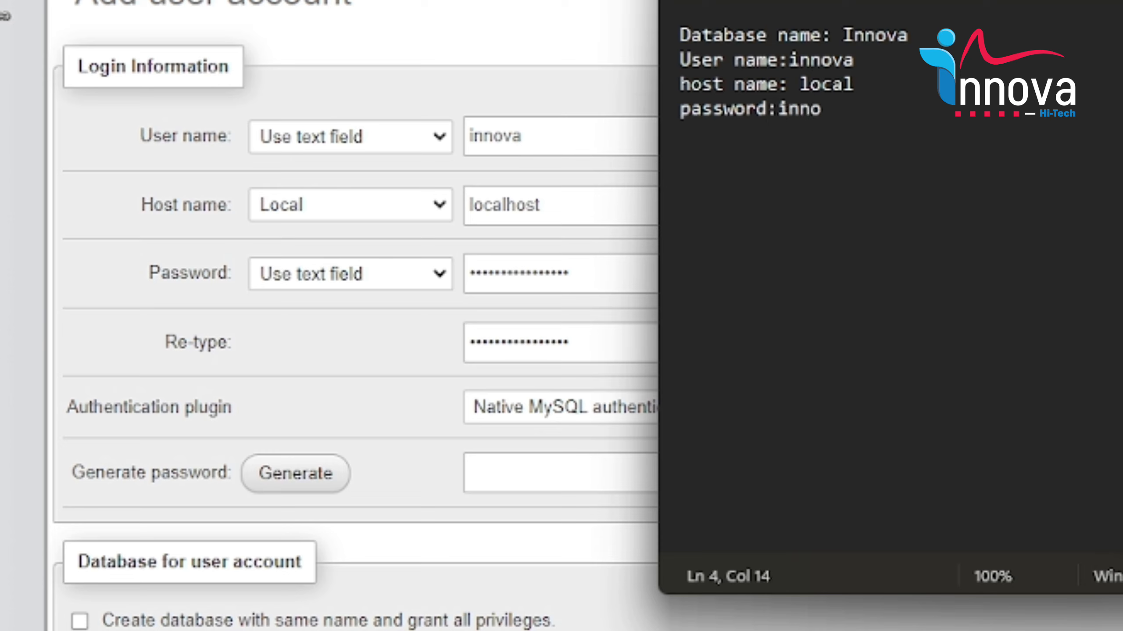
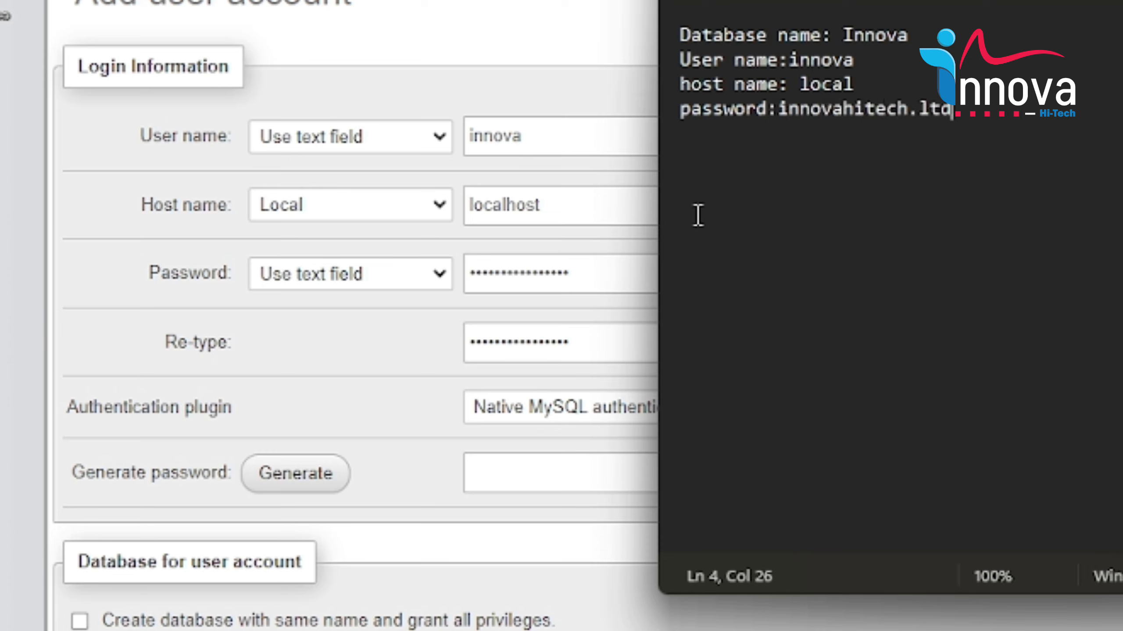
Grant all global privileges, create the user, then open WordPress's database connection form.
click(491, 437)
scroll(490, 438, down, 10)
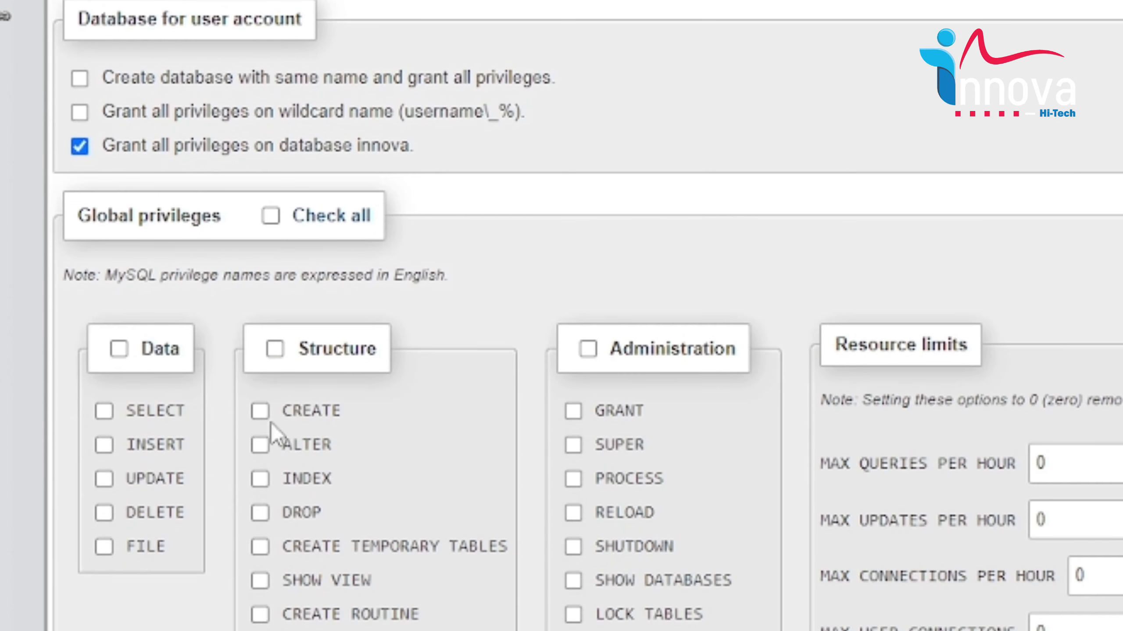
click(271, 216)
scroll(688, 287, down, 10)
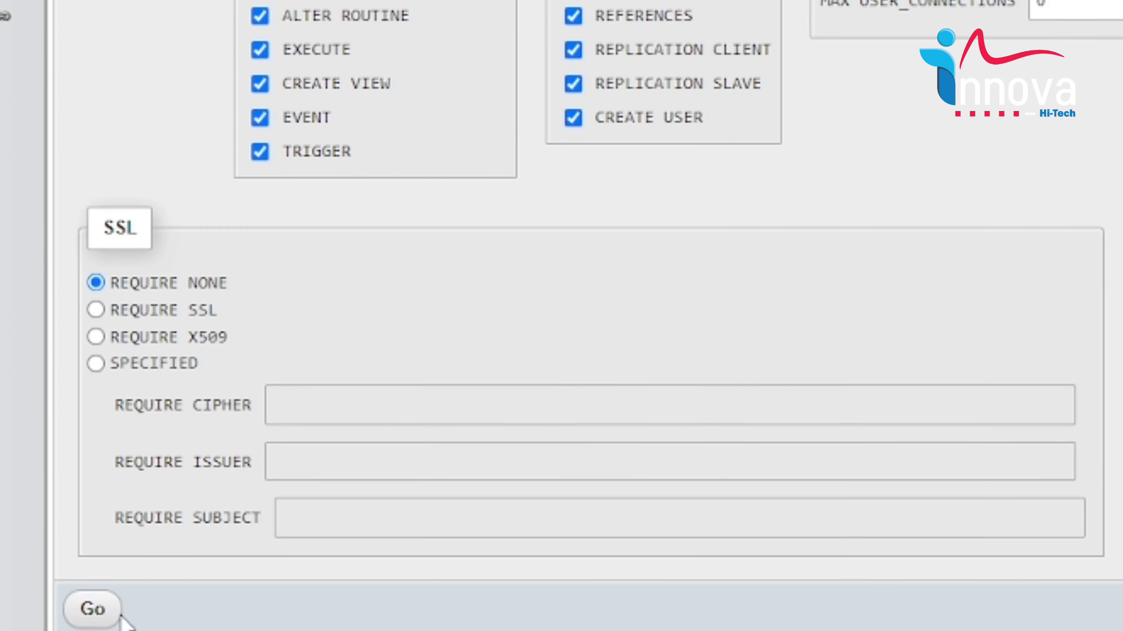
click(90, 606)
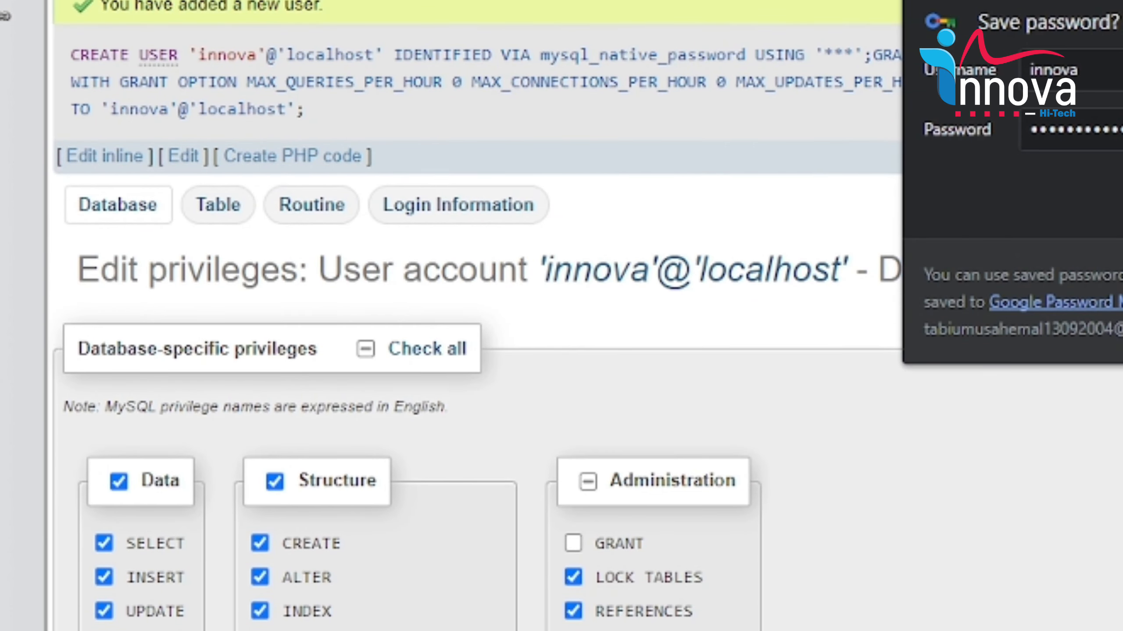
click(610, 278)
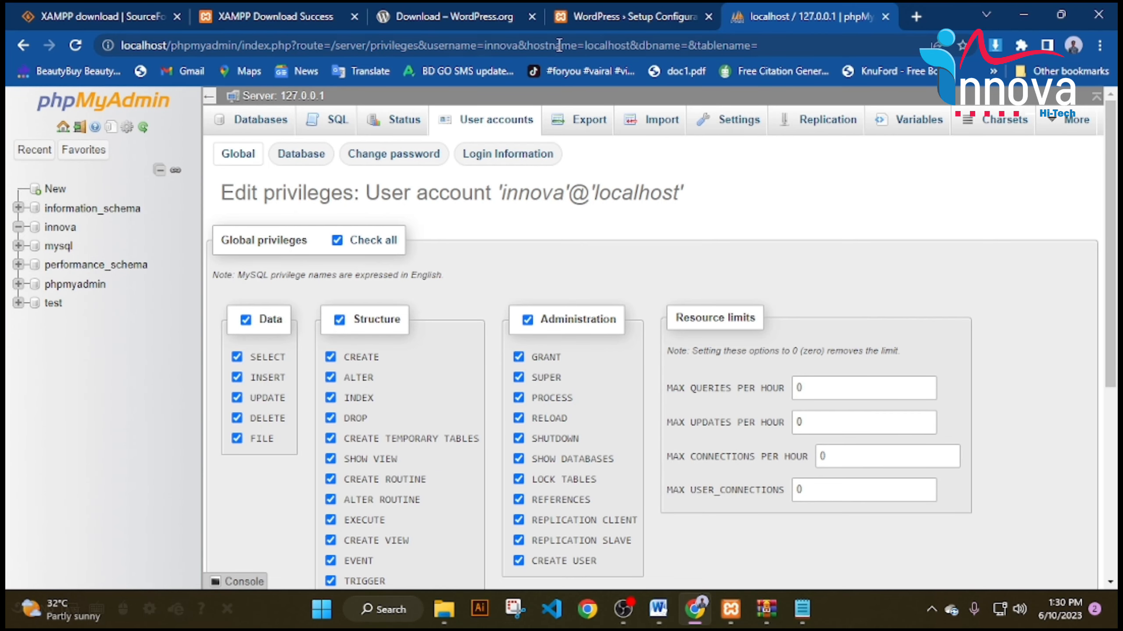
click(628, 16)
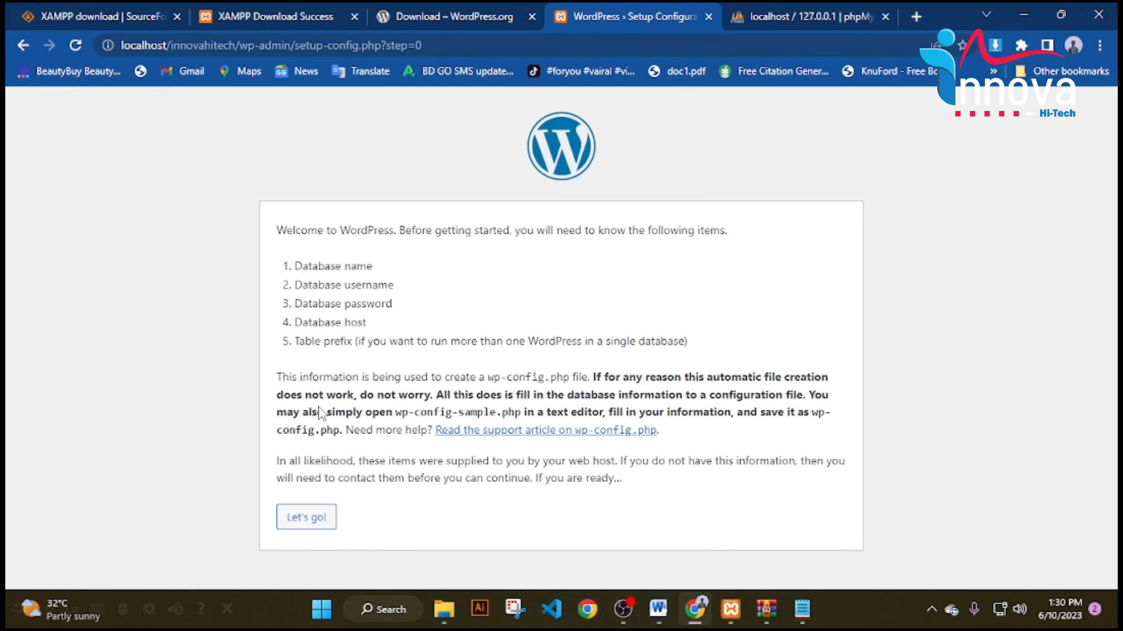
click(305, 517)
Copy the database name Innova from the notes into the Database Name field.
drag(356, 261, 327, 297)
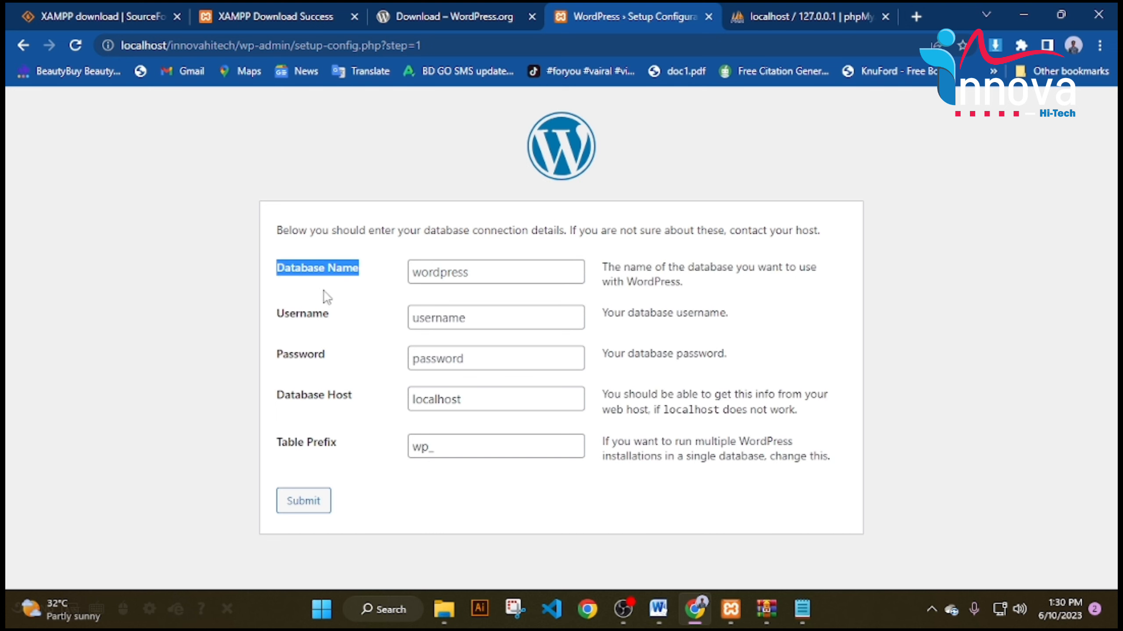
click(802, 609)
drag(680, 181, 721, 181)
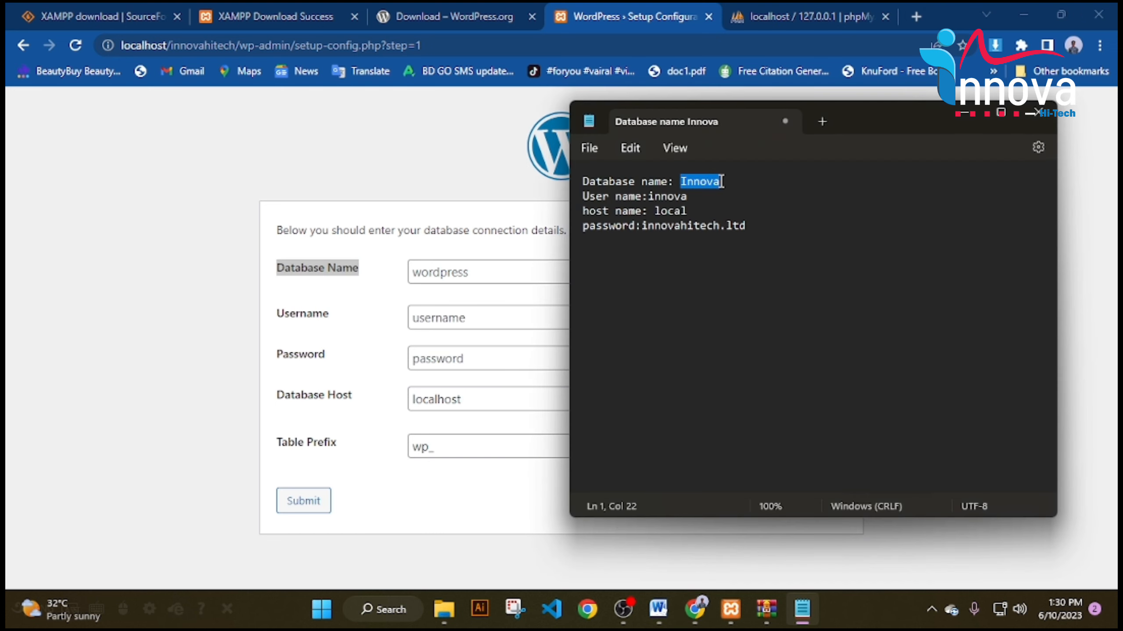
right_click(719, 189)
click(764, 267)
click(498, 274)
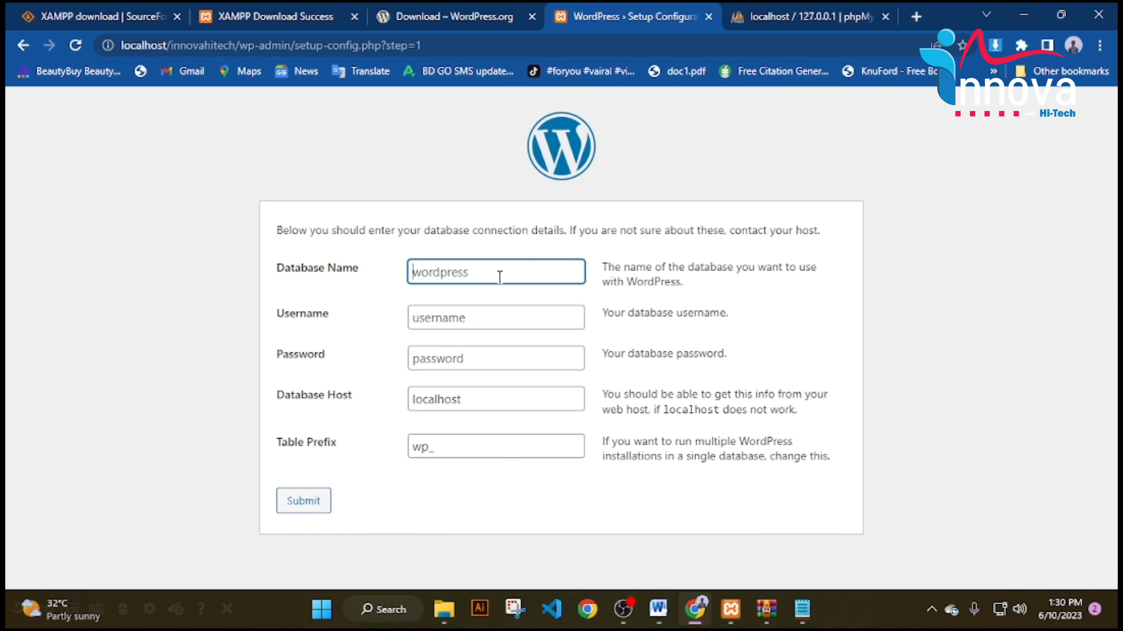
right_click(499, 277)
click(538, 409)
Copy the saved database username and password from the notes into the Username and Password fields.
click(802, 609)
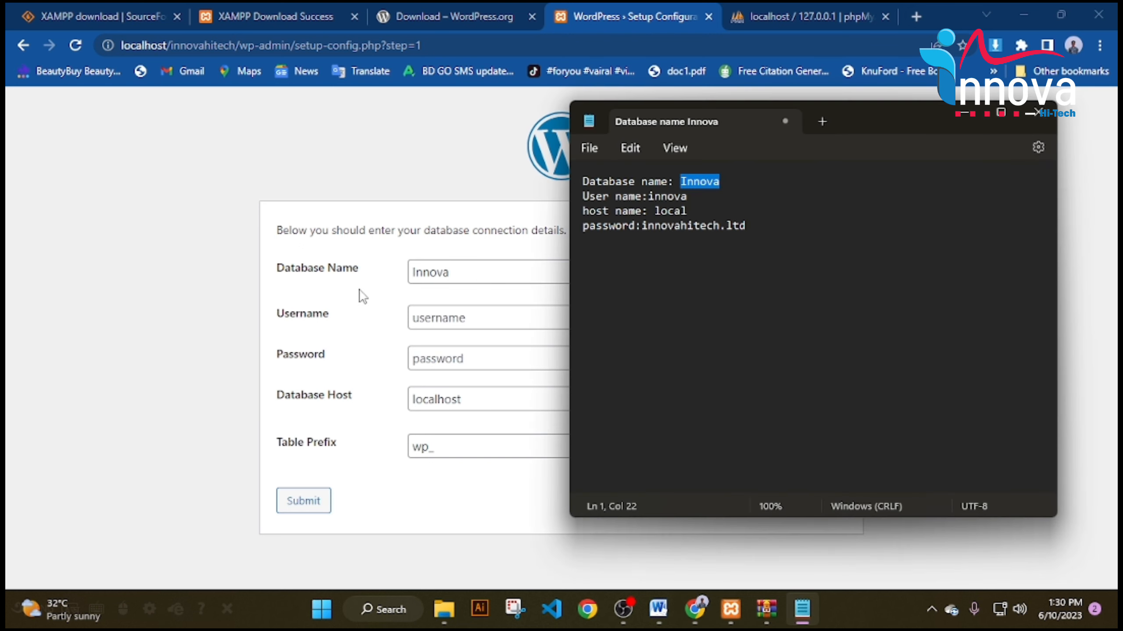
drag(647, 196, 687, 196)
right_click(669, 197)
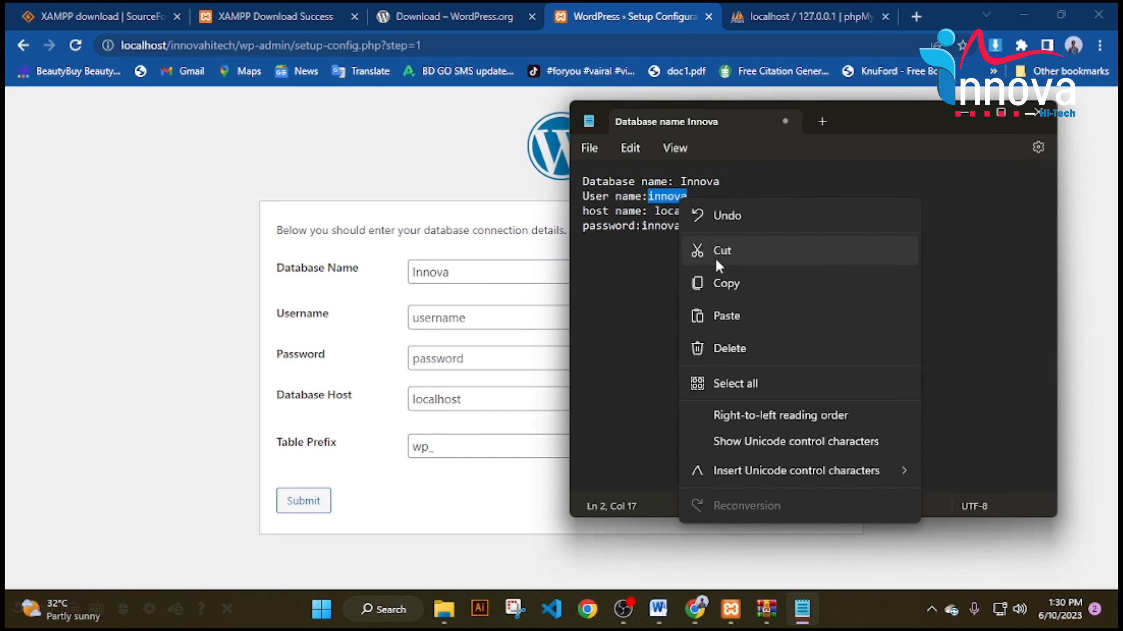
click(715, 282)
click(491, 308)
right_click(491, 308)
click(558, 173)
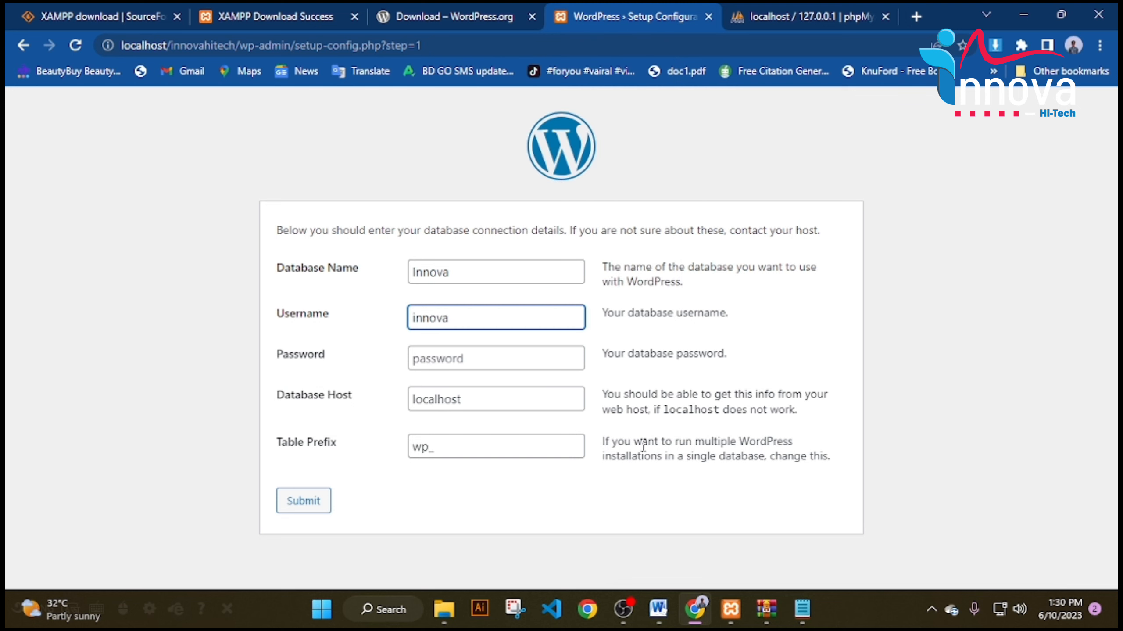
click(802, 608)
drag(642, 227, 745, 226)
right_click(812, 233)
click(830, 314)
click(451, 355)
right_click(451, 355)
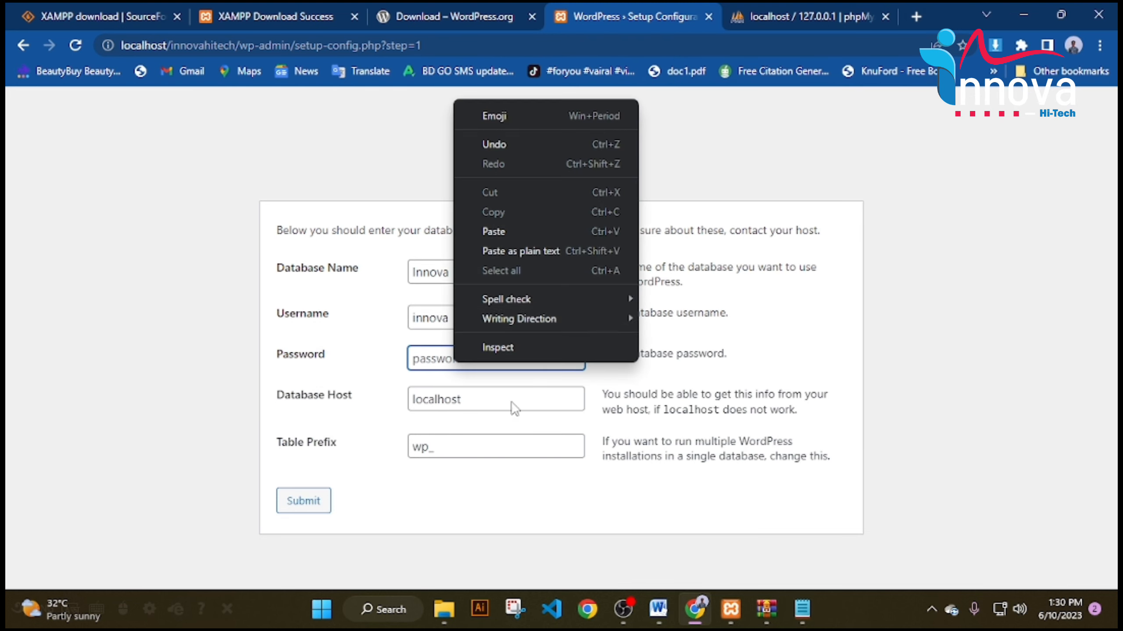
click(523, 230)
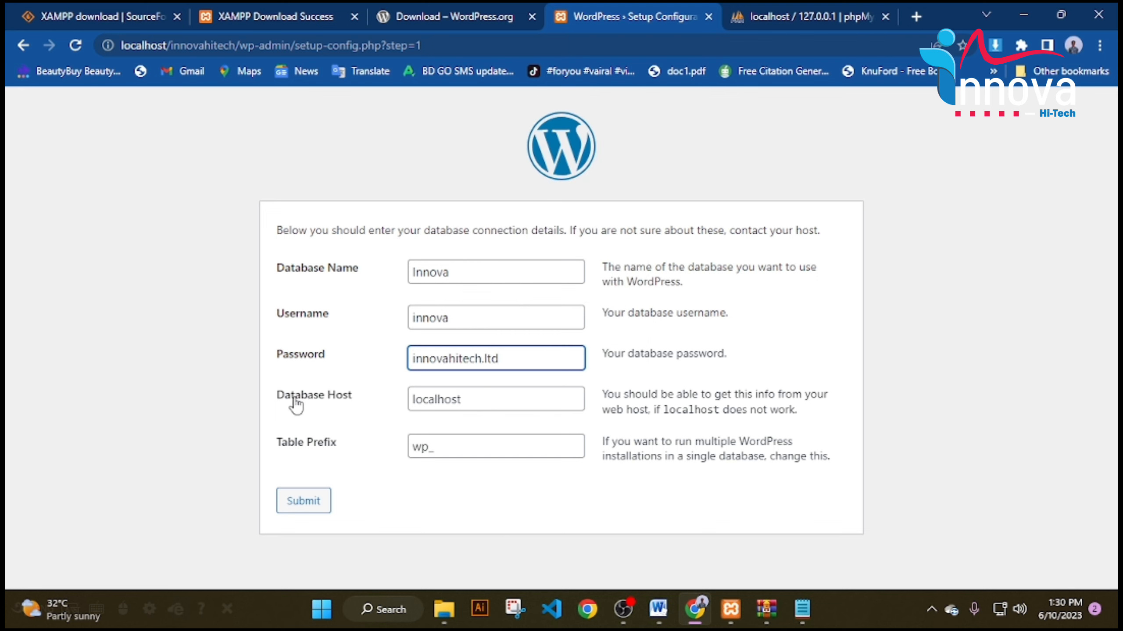
Verify the Database Host against the notes, submit the form, and run the installation.
drag(275, 400, 352, 405)
click(398, 400)
click(471, 402)
click(793, 598)
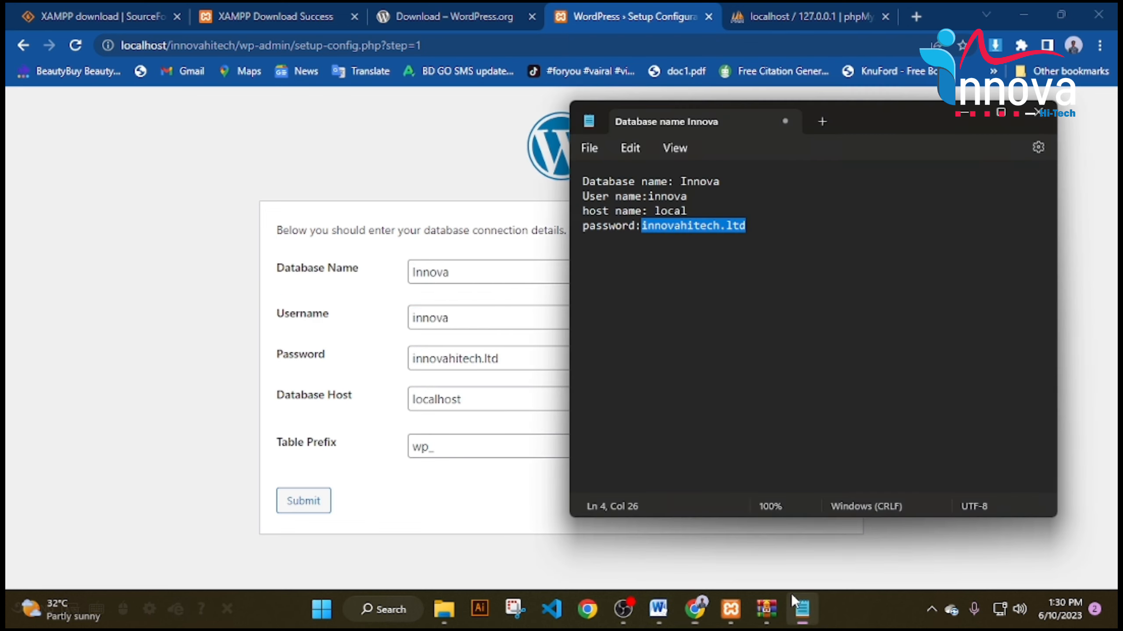
click(408, 424)
click(304, 503)
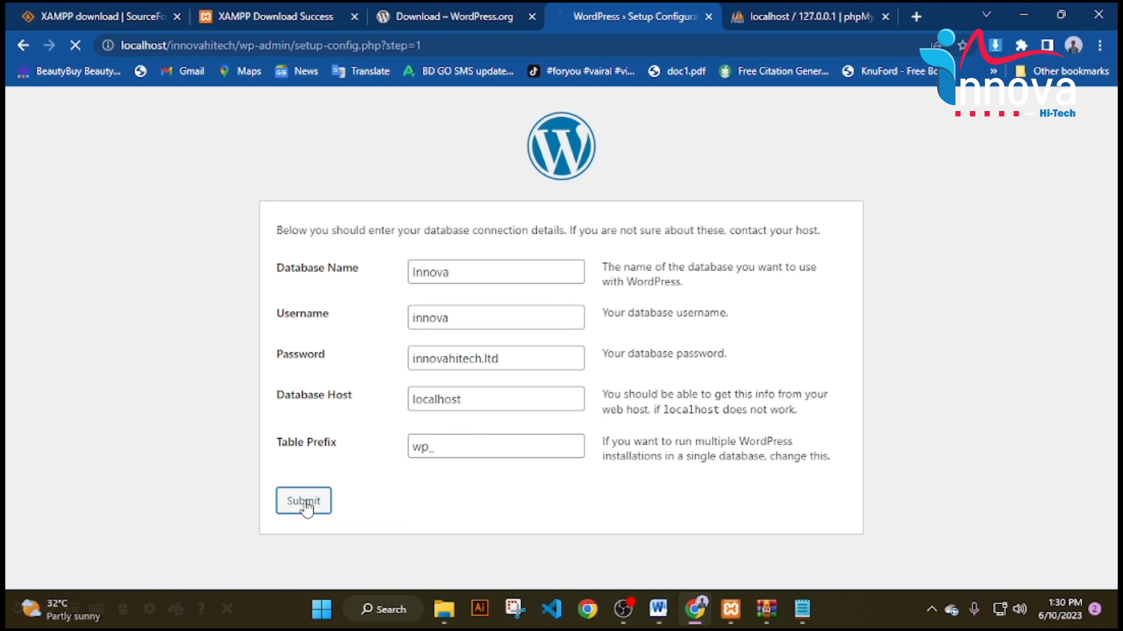
click(327, 293)
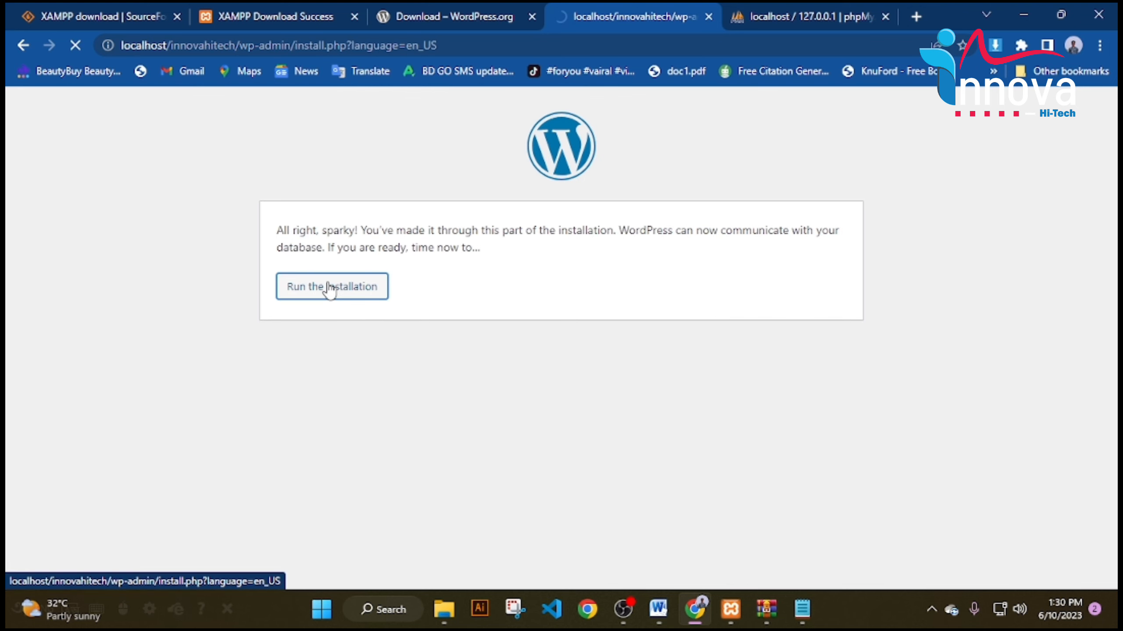
Enter the site title Digital Marketing and admin username, adding a user name line to the notes.
scroll(521, 203, down, 5)
click(495, 189)
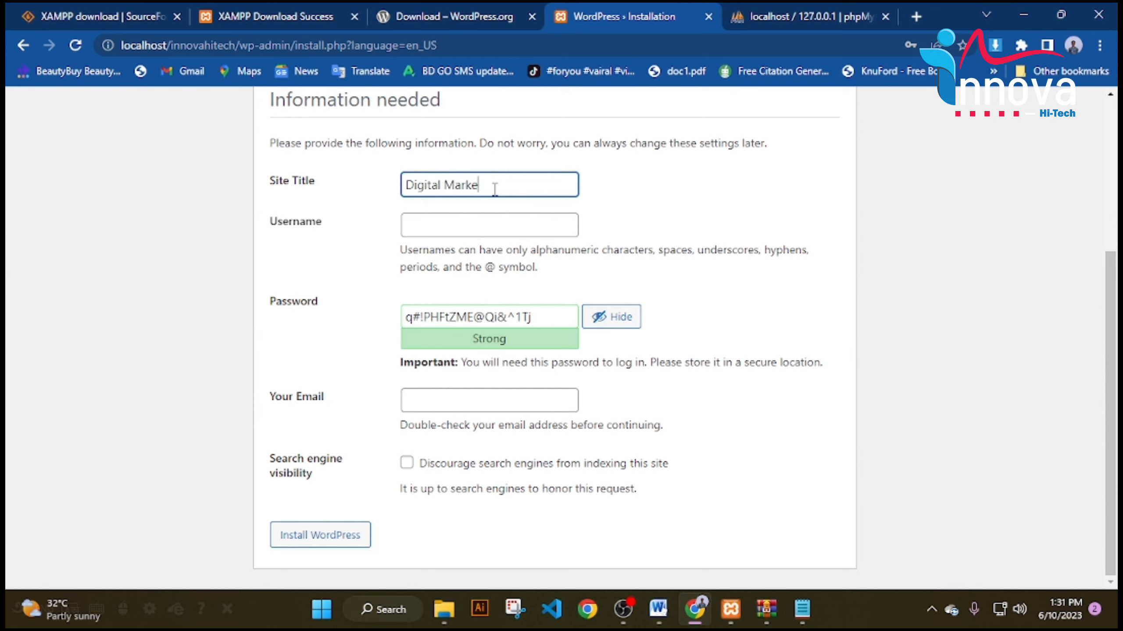
click(460, 215)
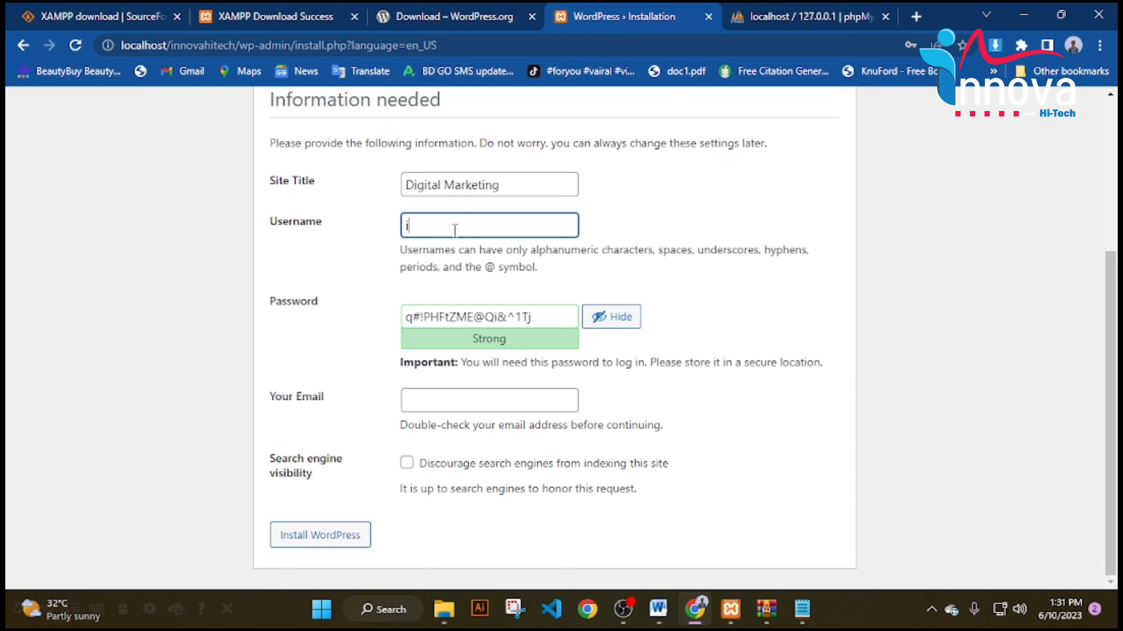
click(802, 609)
click(773, 241)
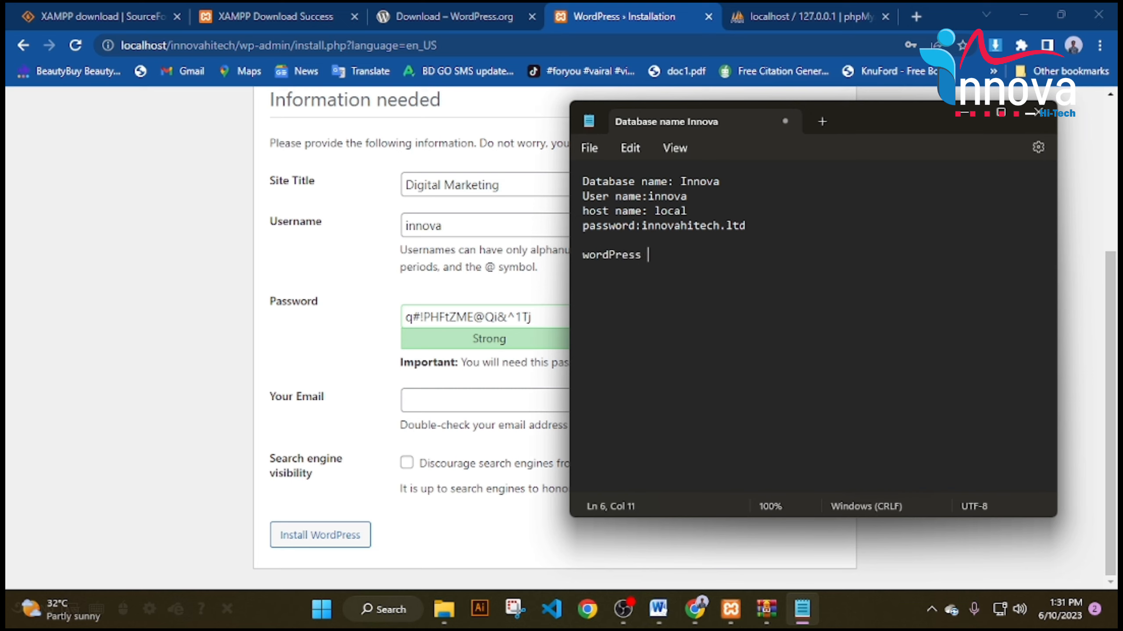
text(user name: innova)
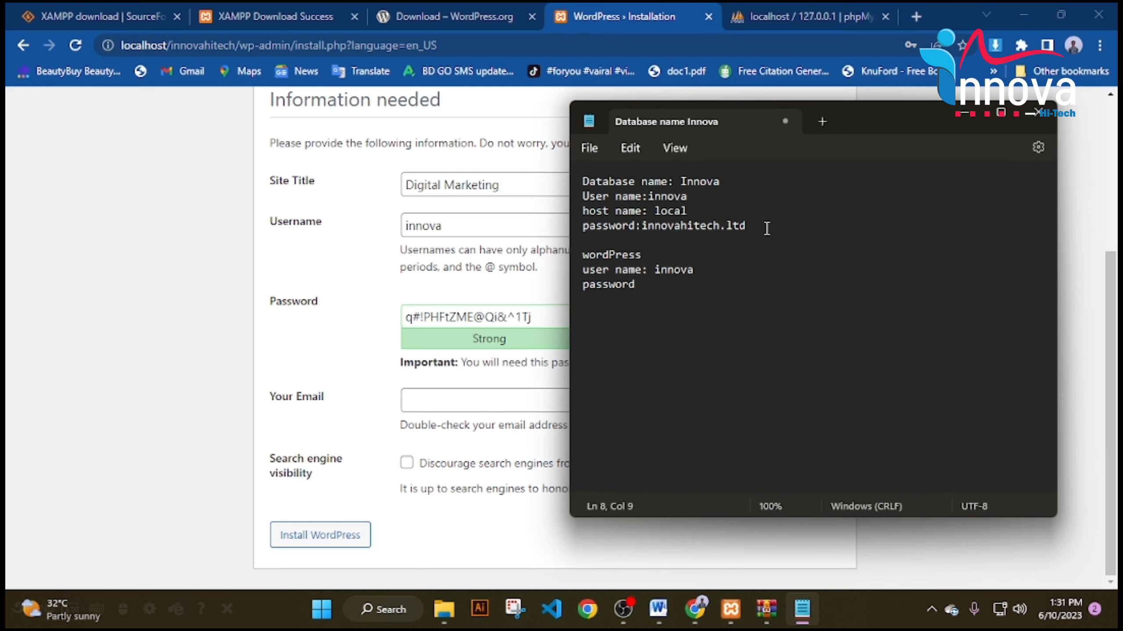
Replace the generated admin password with a custom one and record it in the notes.
triple_click(528, 317)
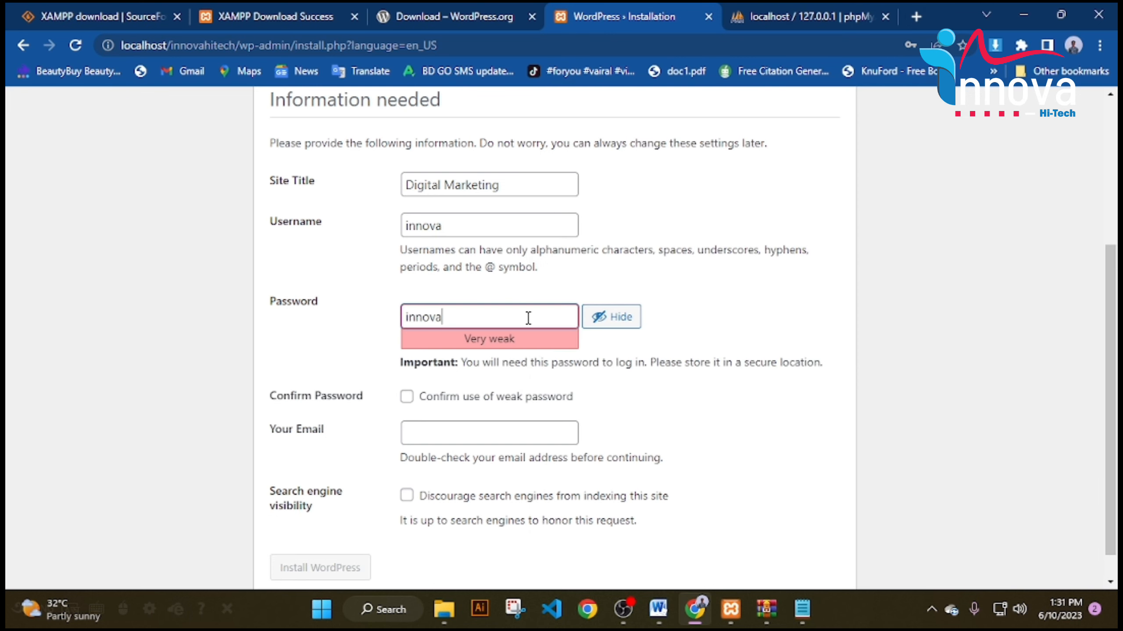
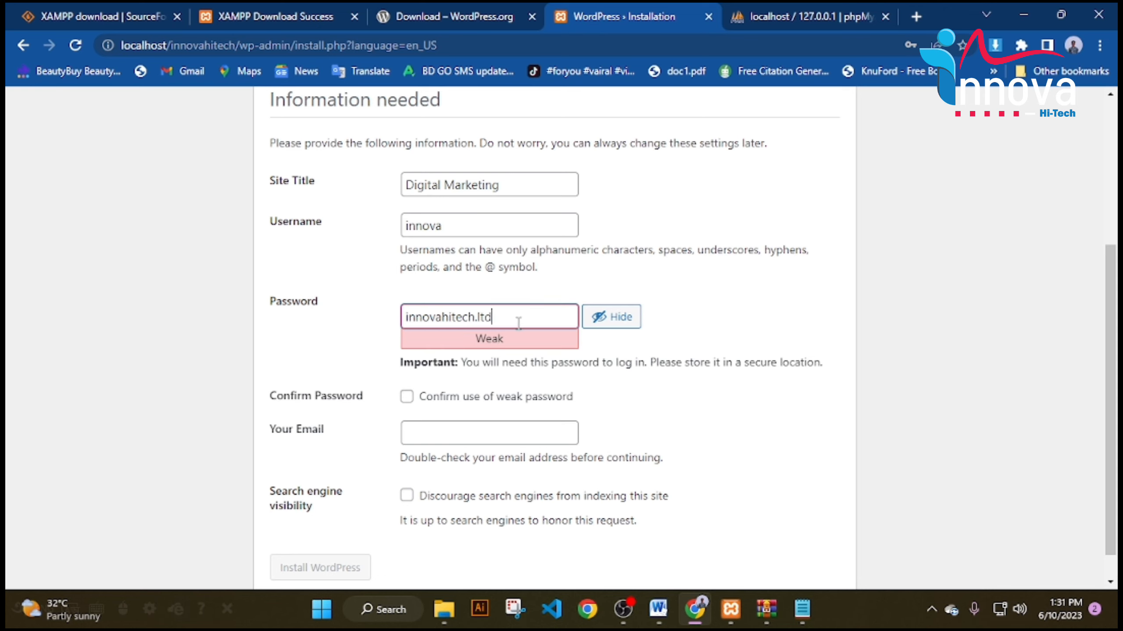
triple_click(519, 322)
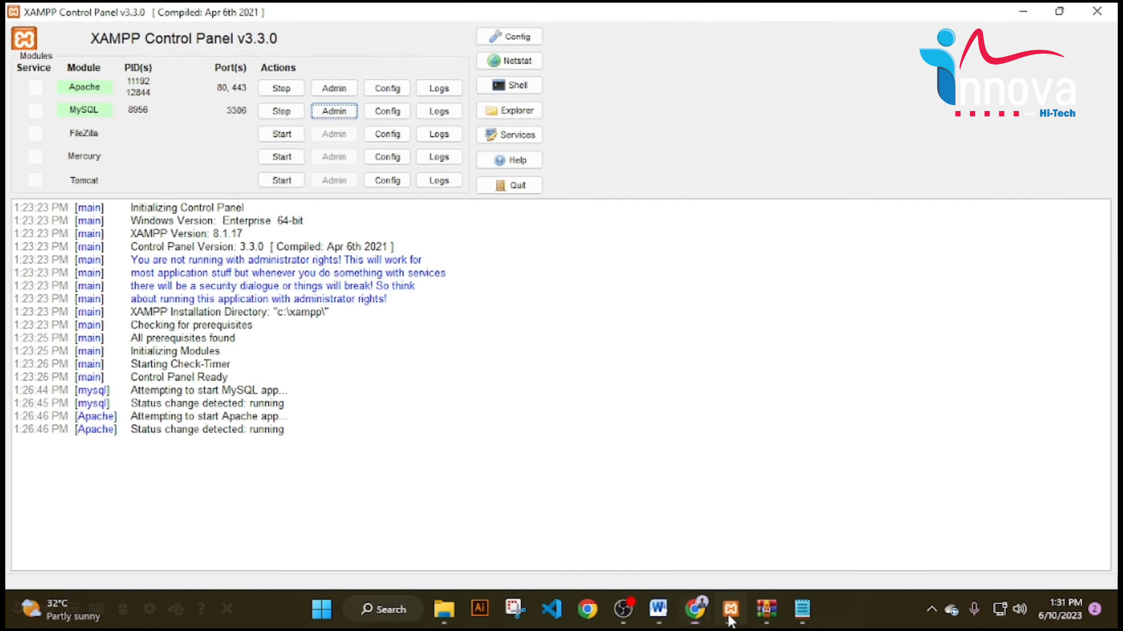
click(789, 606)
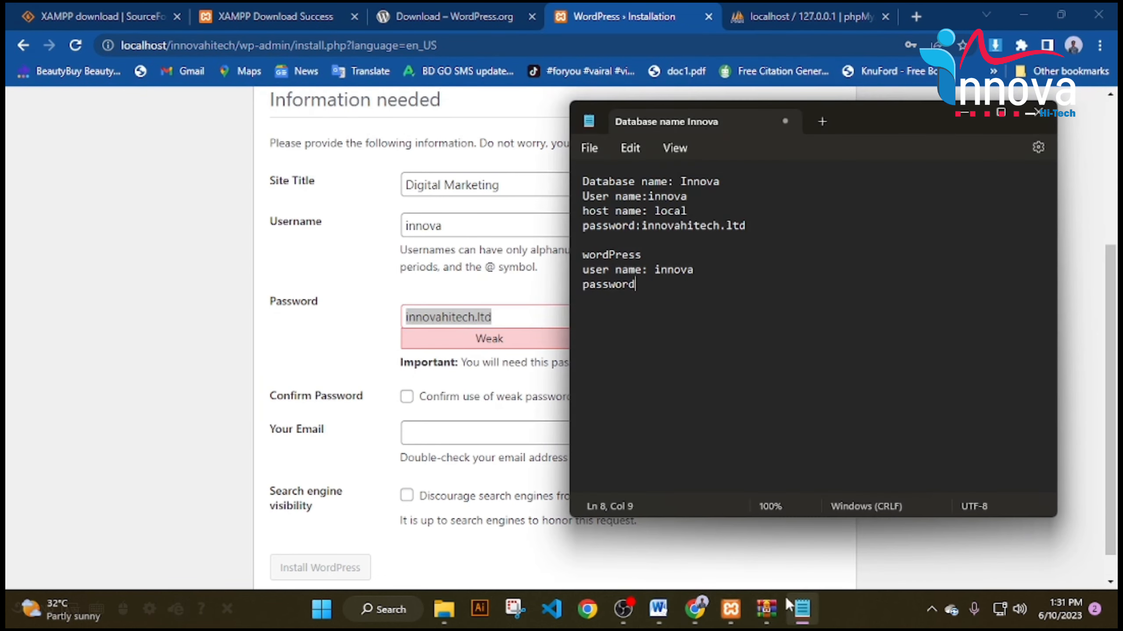
key(ctrl+v)
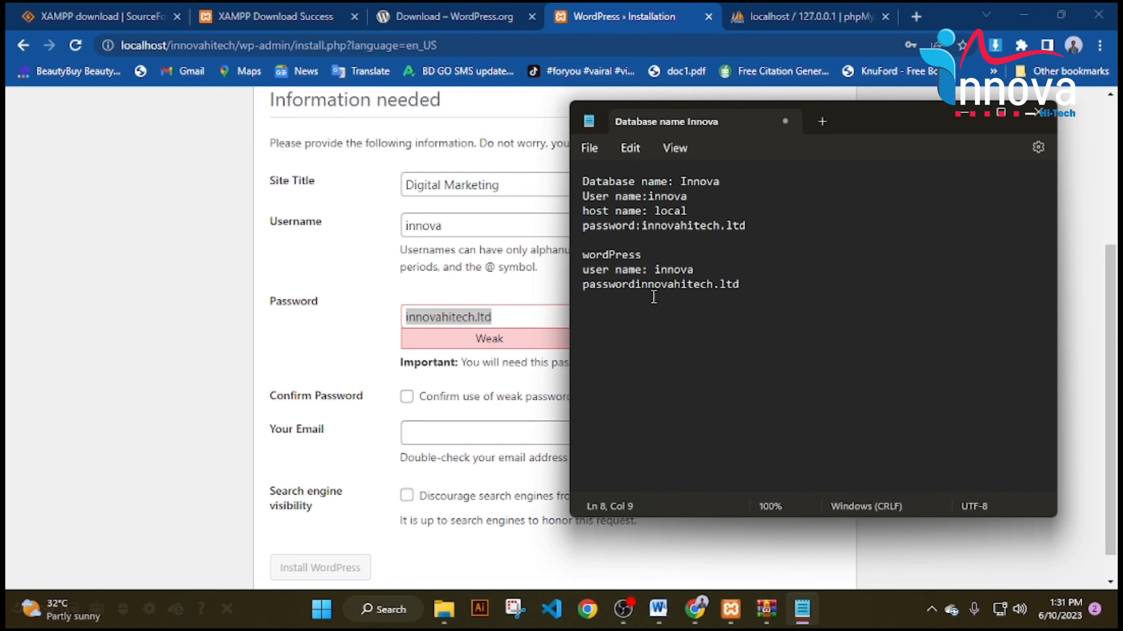
text(:)
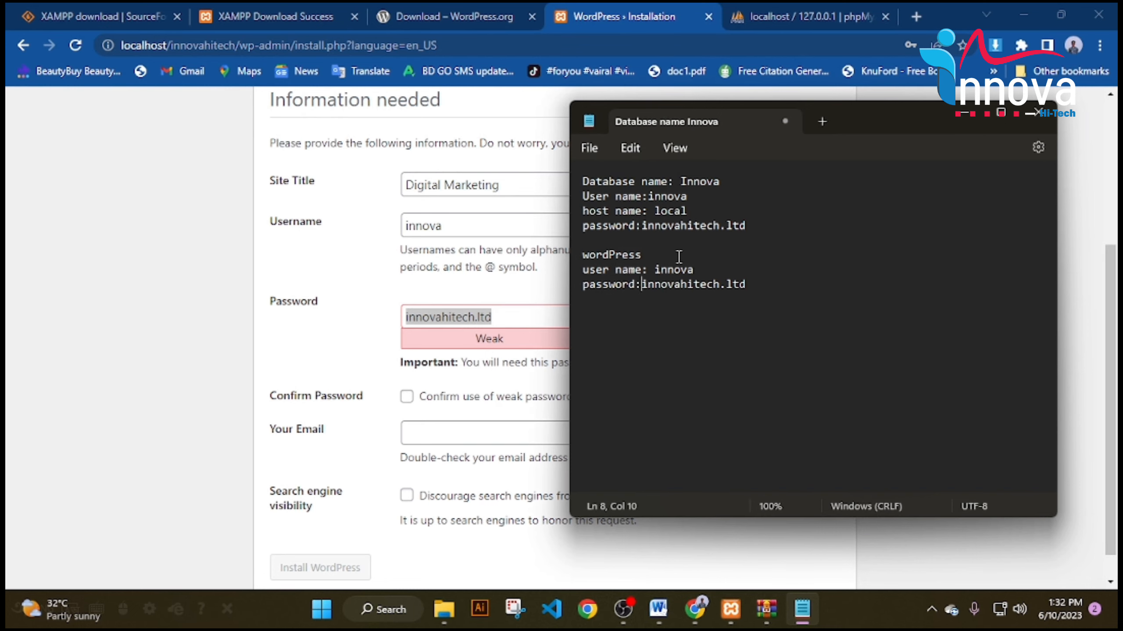
click(503, 313)
Confirm the weak password, enter the admin e-mail, discourage search engines, and install WordPress.
scroll(459, 371, down, 1)
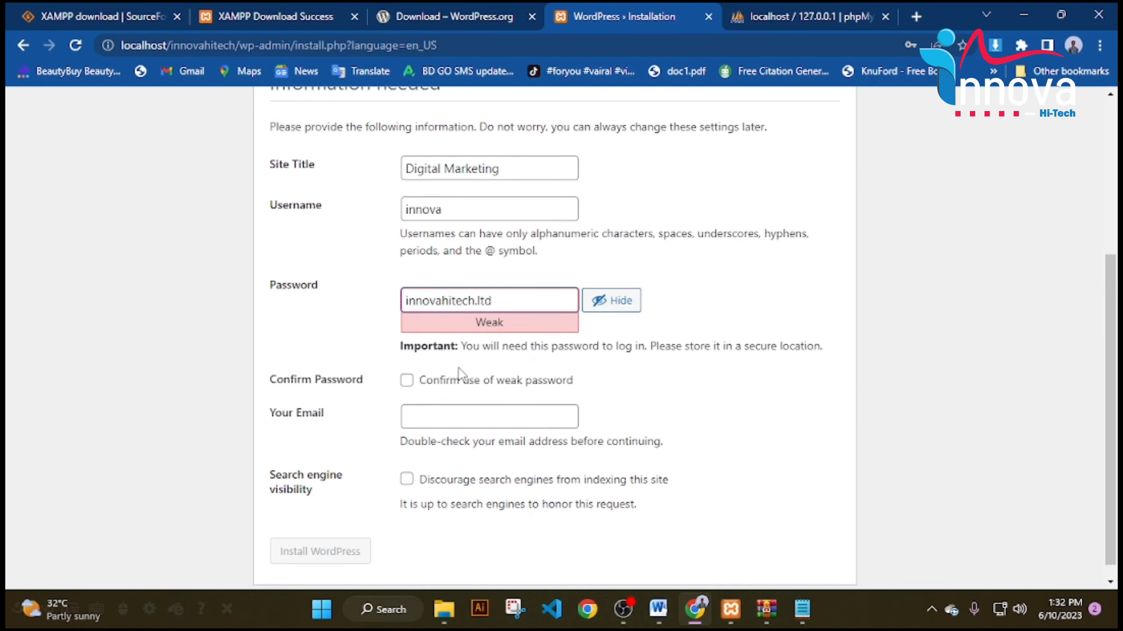
click(407, 364)
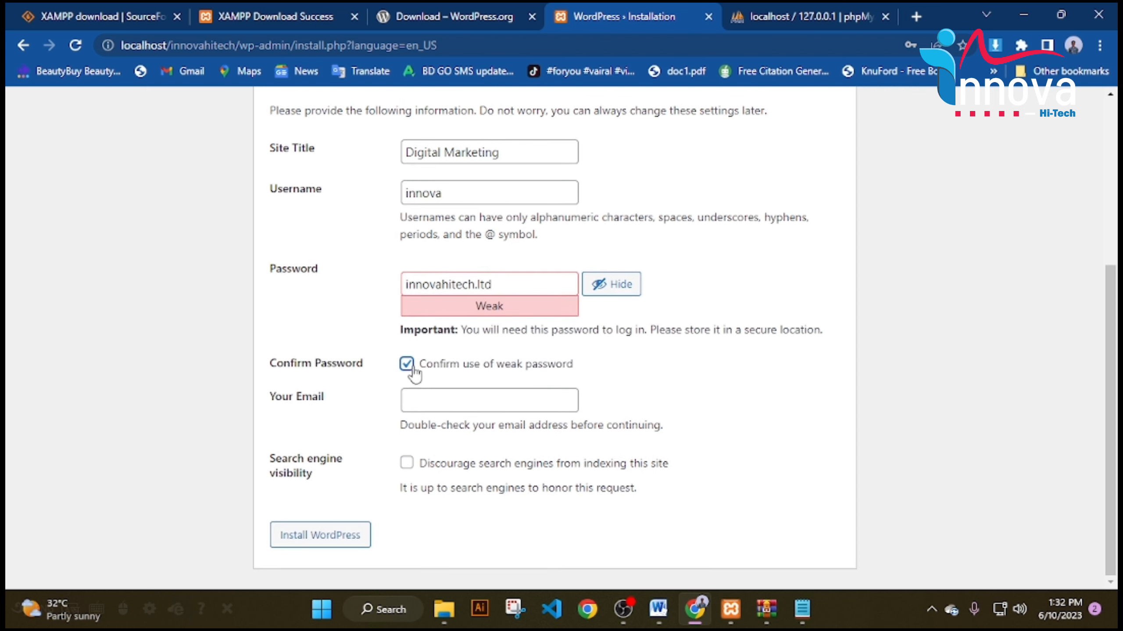
click(443, 396)
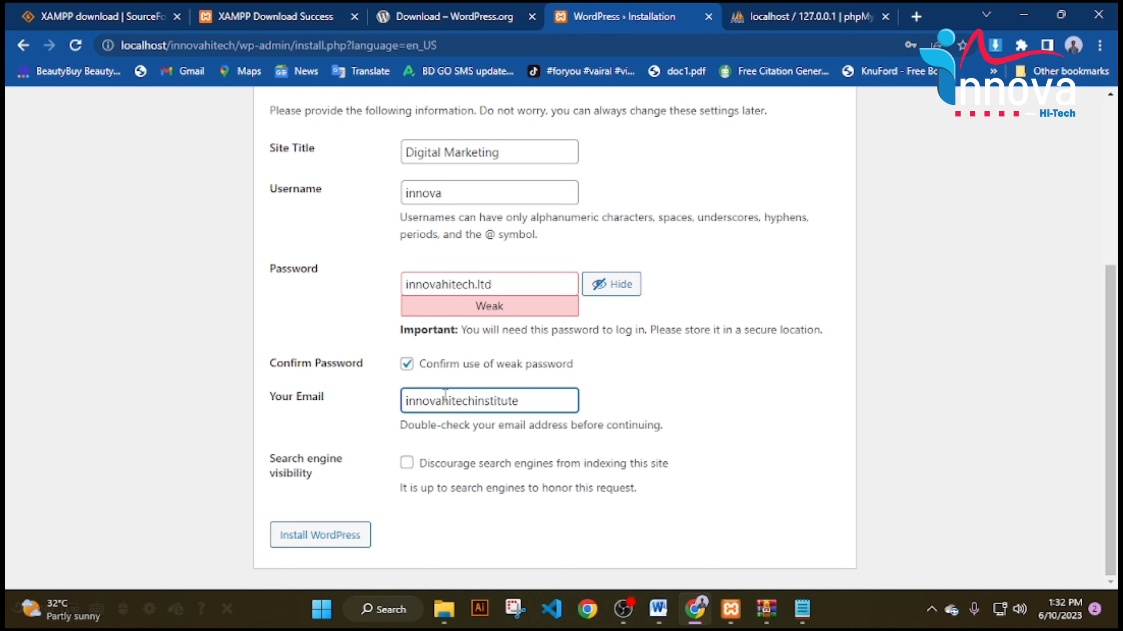
click(407, 462)
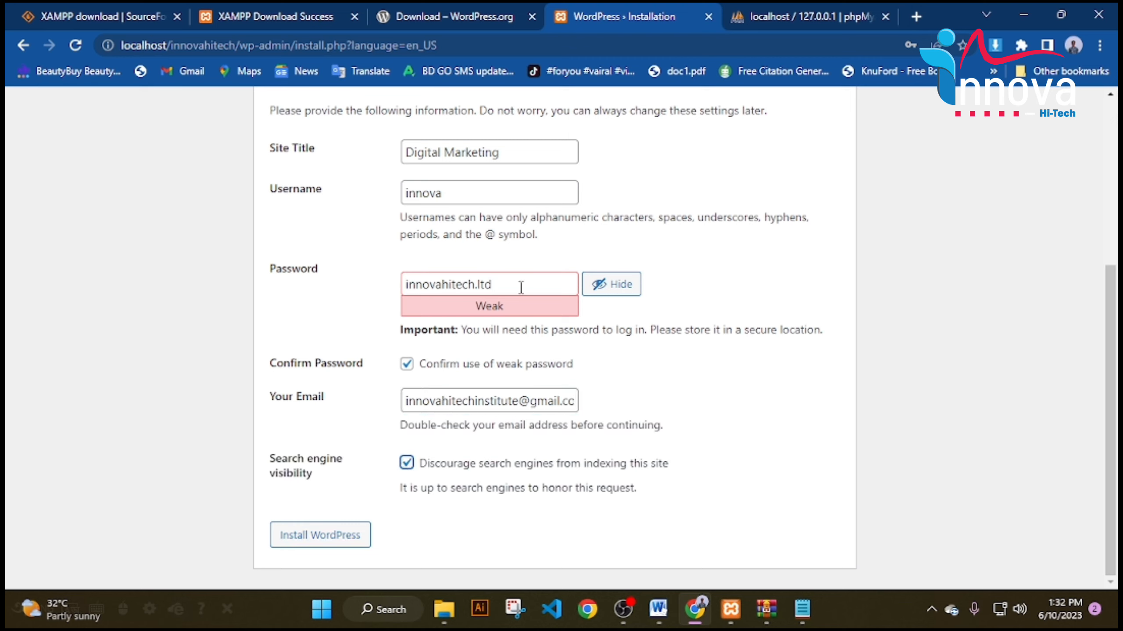
click(340, 533)
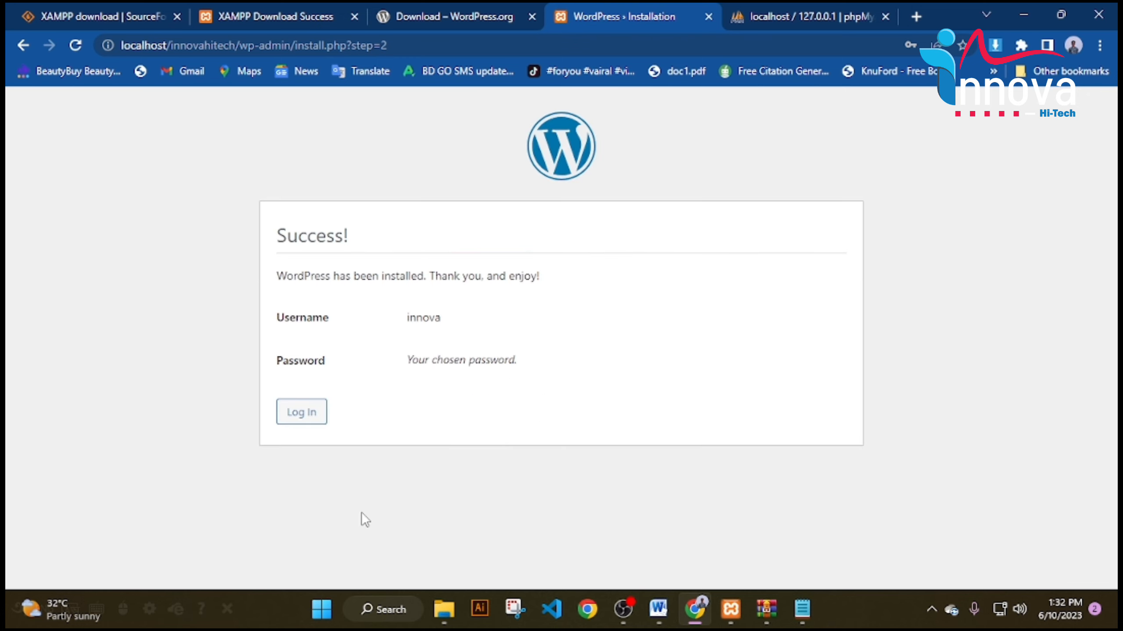
Log in with the admin username and the password pasted from the notes, keeping Remember Me ticked.
click(297, 419)
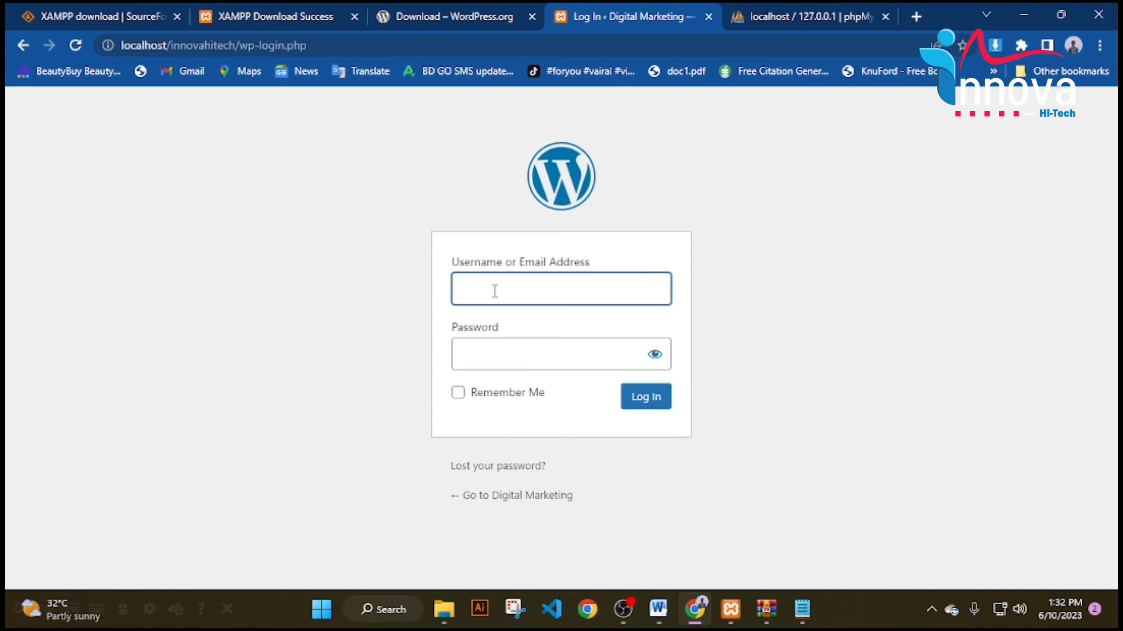
text(innova)
click(802, 609)
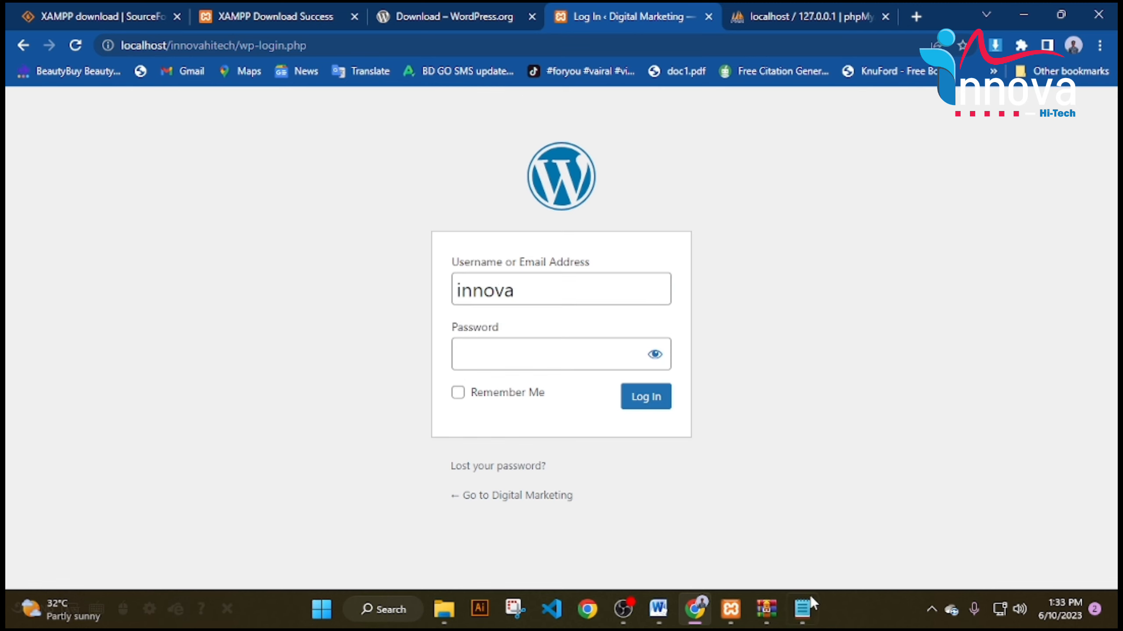
drag(701, 269, 745, 287)
key(ctrl+c)
click(528, 358)
key(ctrl+v)
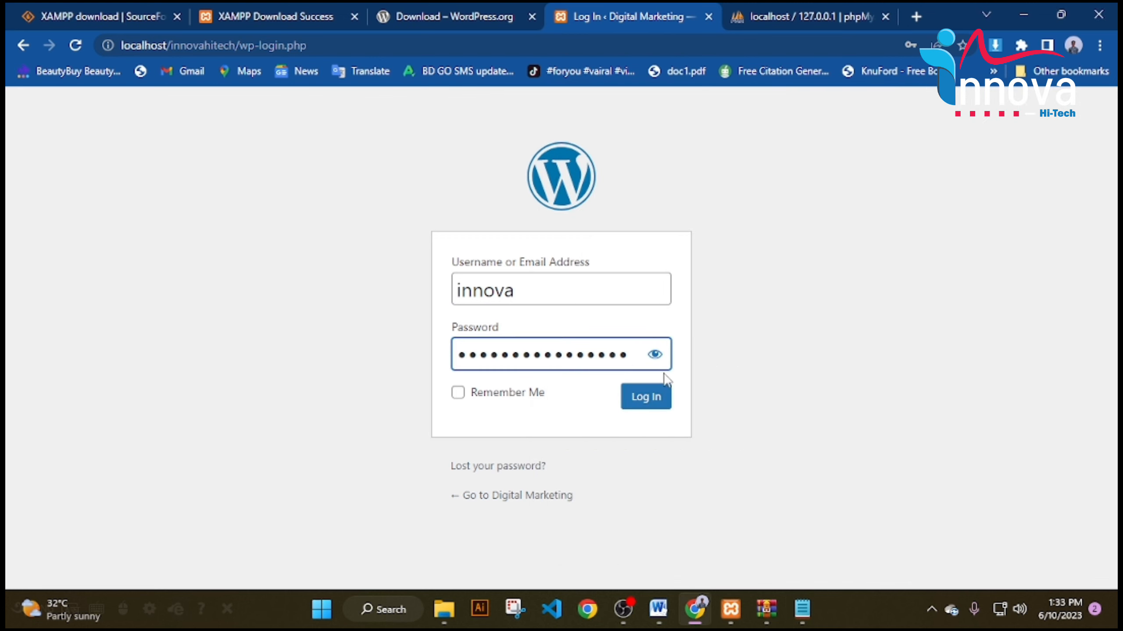
click(475, 396)
click(645, 400)
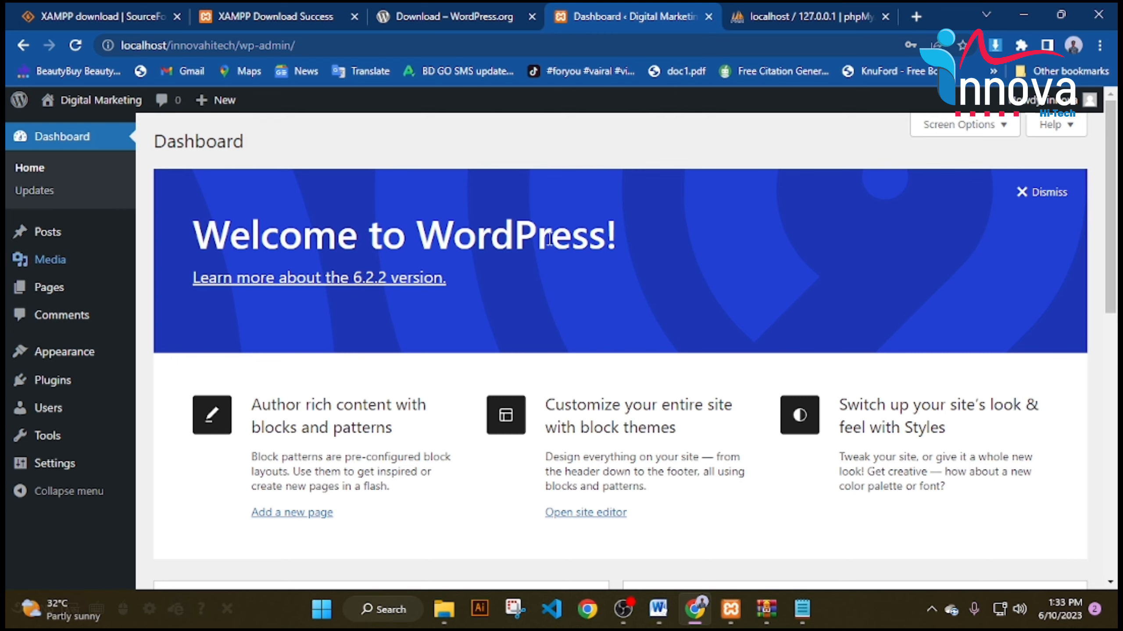
Dismiss the Welcome panel and hide Quick Draft, Activity, At a Glance, Site Health and Events boxes.
click(1053, 194)
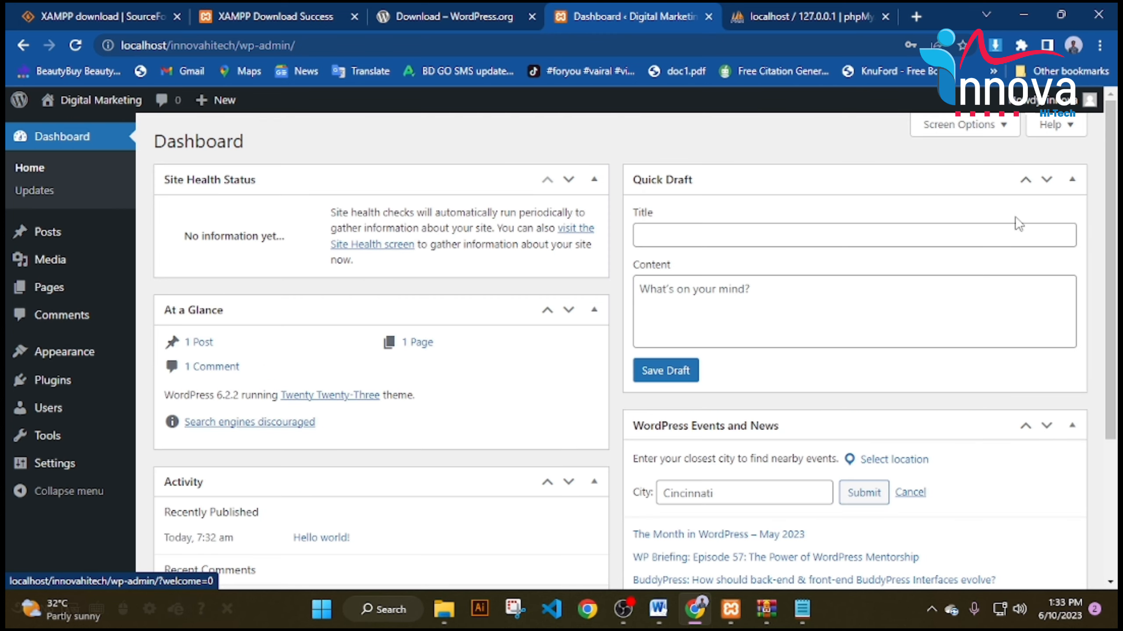
click(974, 129)
click(441, 213)
click(369, 212)
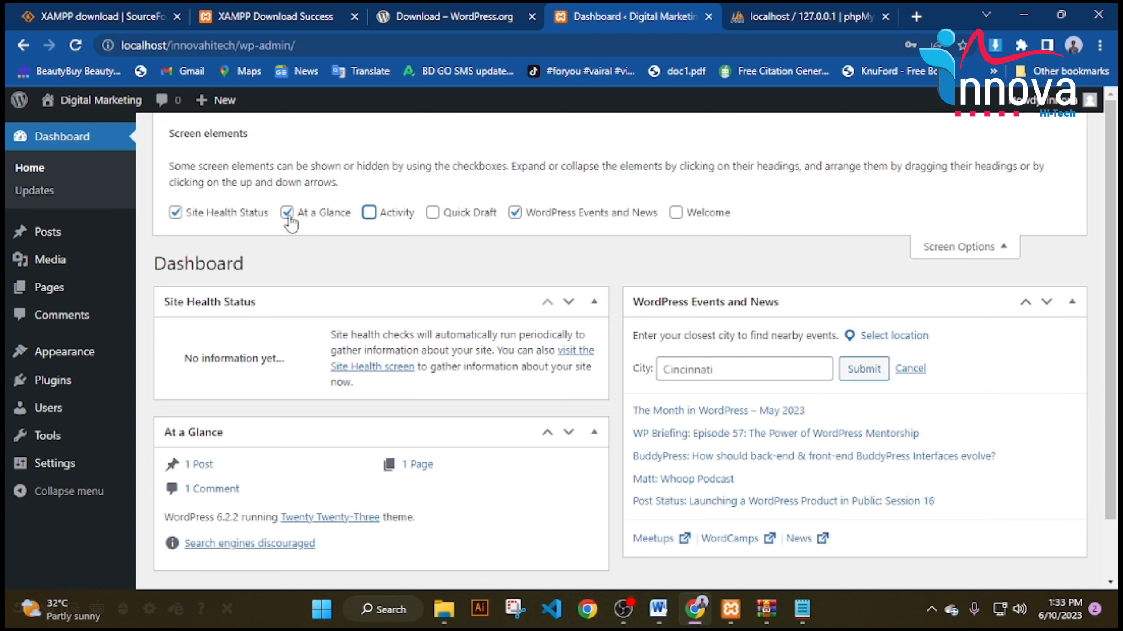
click(286, 212)
click(176, 212)
click(514, 212)
click(563, 216)
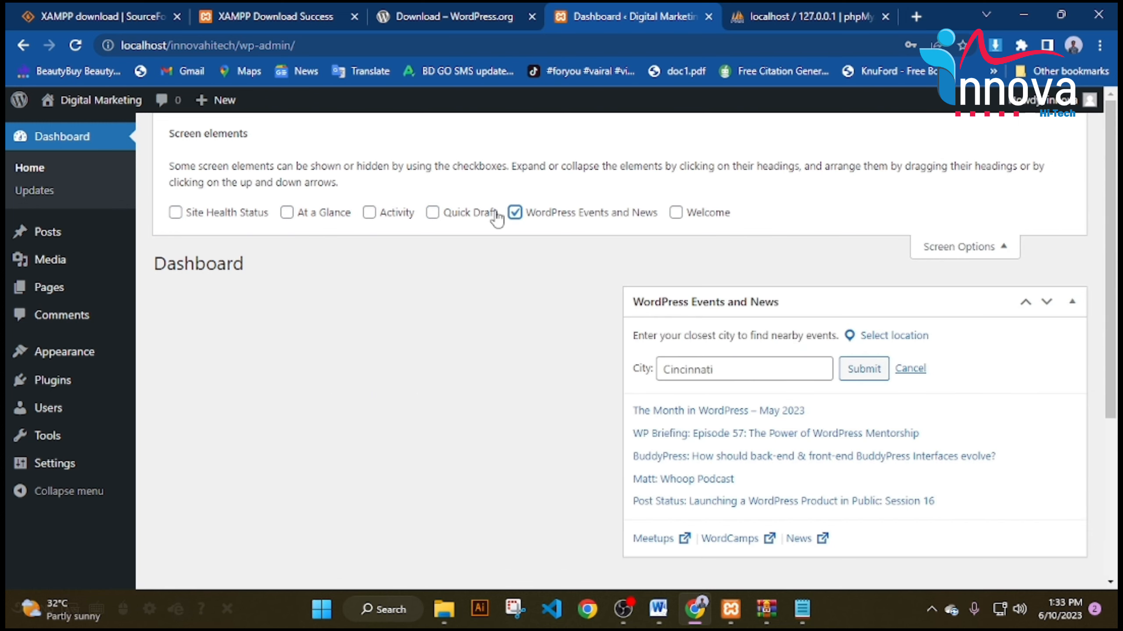
click(491, 213)
click(651, 212)
click(432, 213)
click(974, 247)
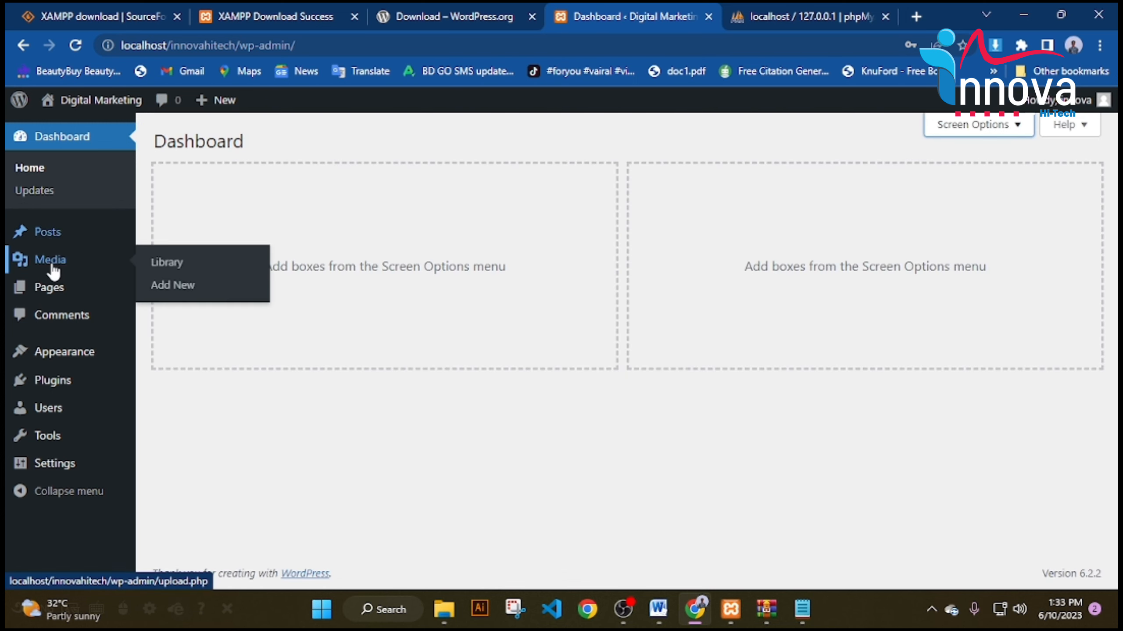
Open All Posts and select every post for a bulk action.
click(26, 234)
click(169, 233)
click(203, 200)
Trash the Hello world! post, then permanently delete it from the trash.
click(215, 254)
click(282, 201)
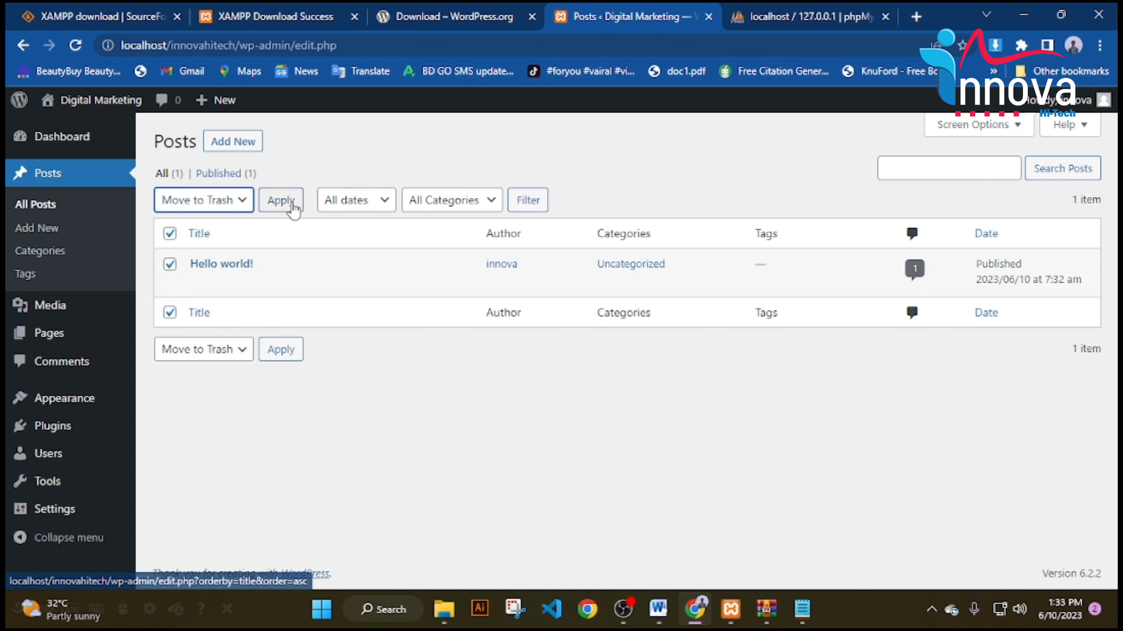
click(214, 223)
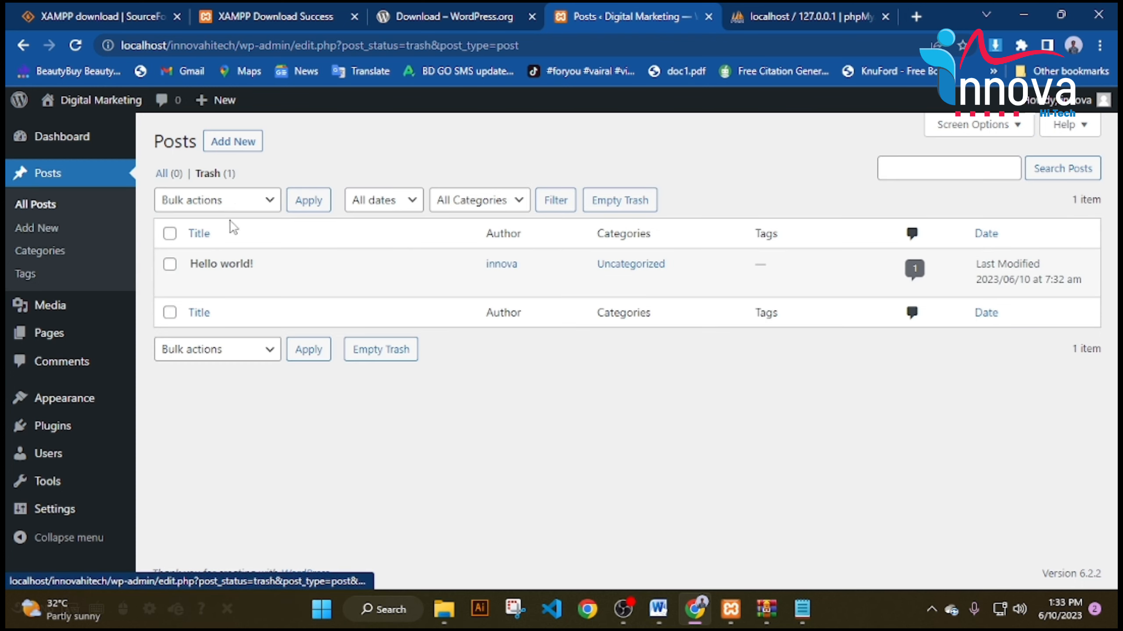
click(170, 229)
click(215, 199)
click(208, 253)
click(310, 199)
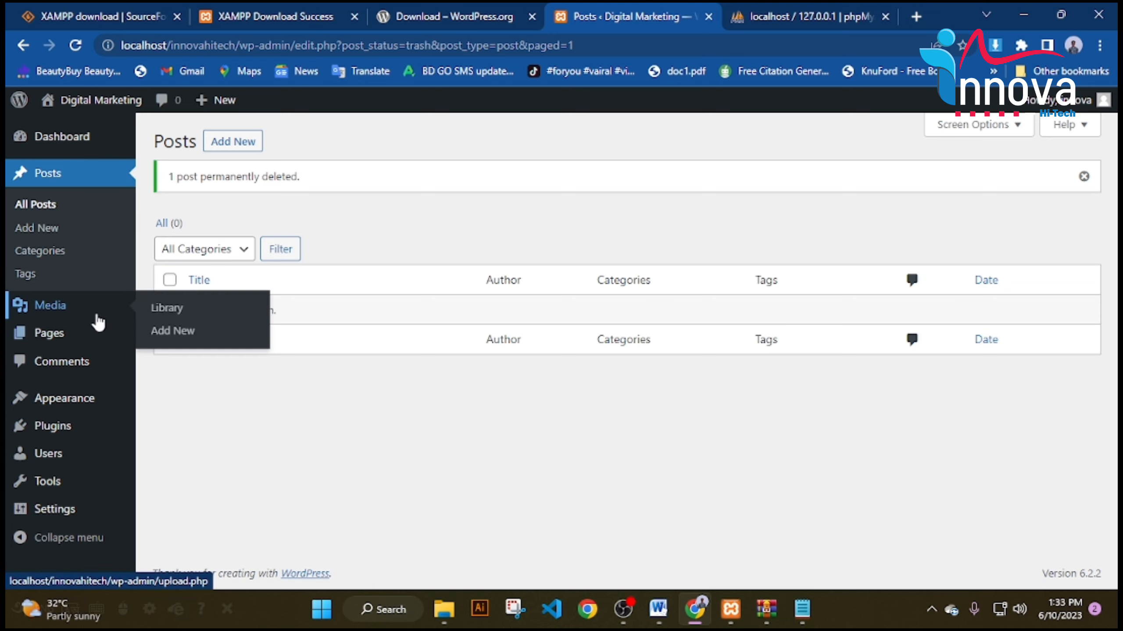
Move the Privacy Policy and Sample Page pages to the trash.
click(84, 309)
click(53, 287)
click(170, 233)
click(217, 205)
click(197, 253)
click(281, 199)
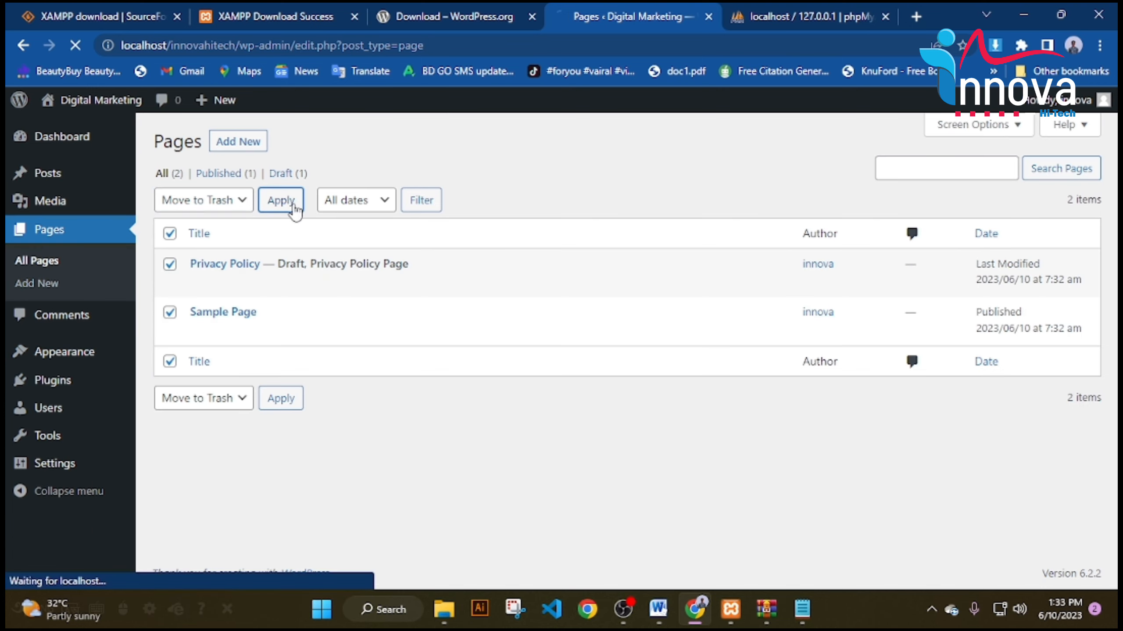
Permanently delete both trashed pages and return to the dashboard.
click(209, 220)
click(170, 233)
click(216, 199)
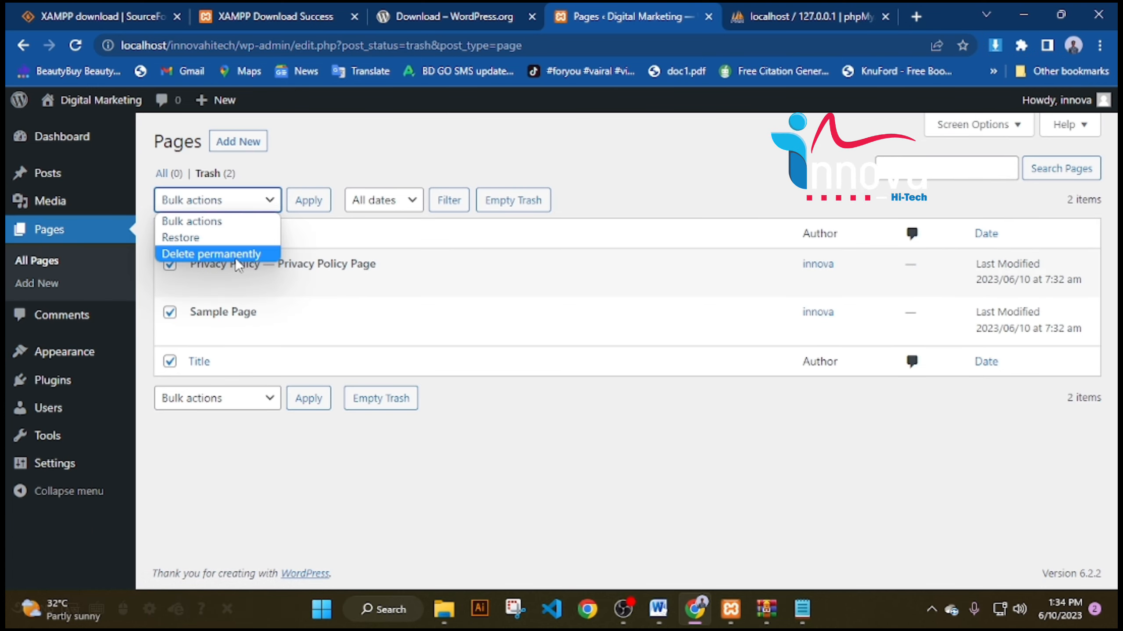
click(203, 253)
click(308, 200)
click(92, 138)
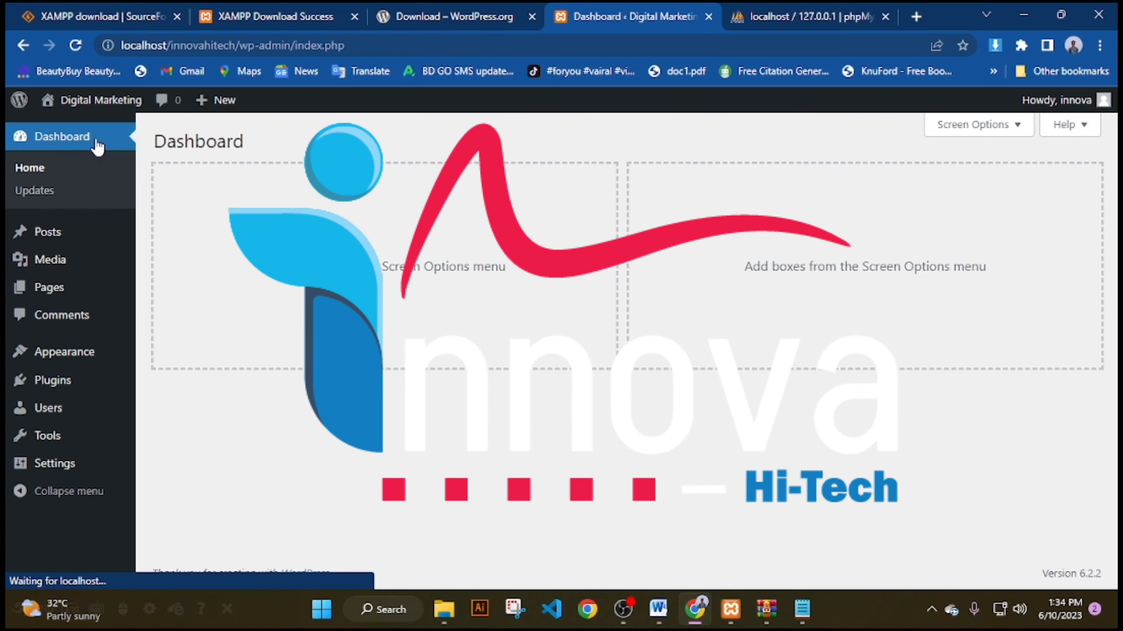
Minimise Chrome, File Explorer and Notepad, then bring OBS Studio forward from the taskbar.
click(1023, 15)
click(1023, 16)
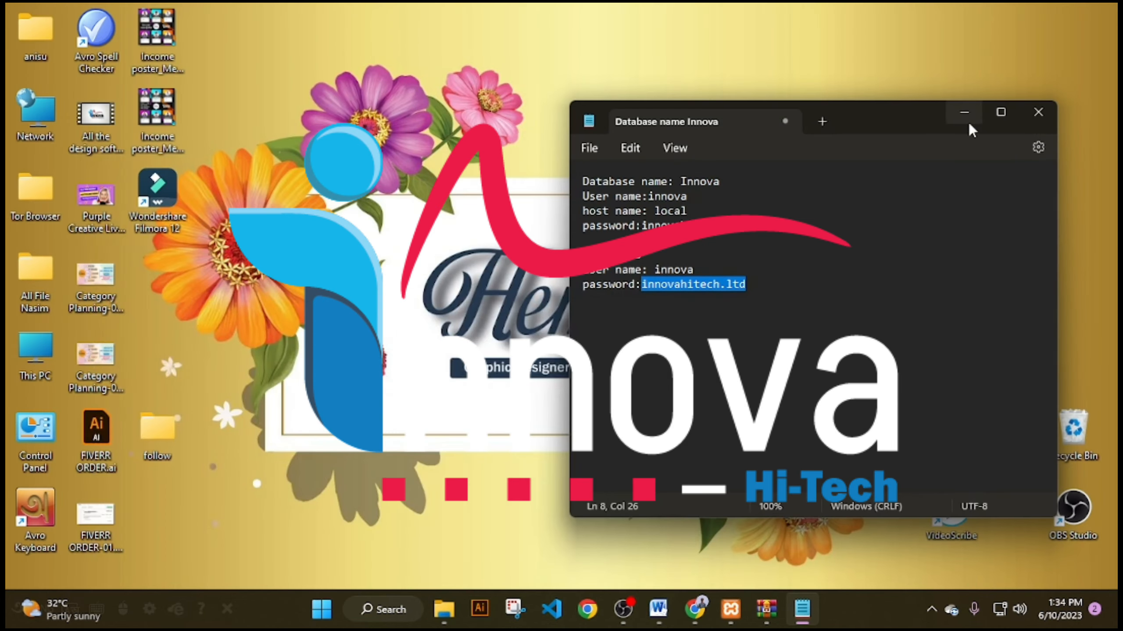
click(849, 271)
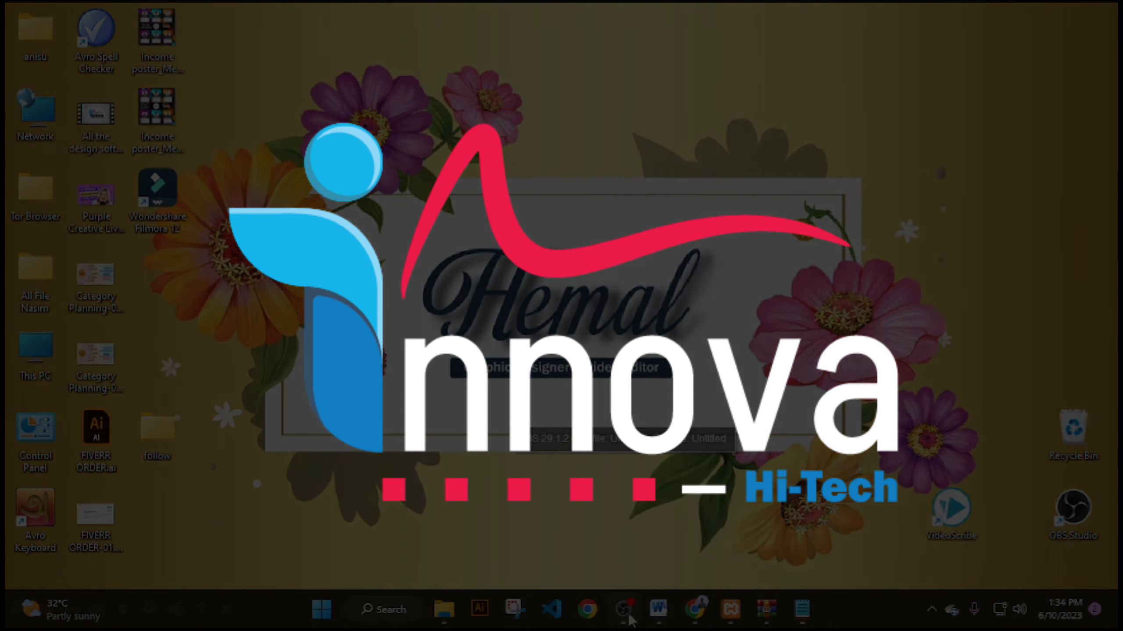
click(632, 618)
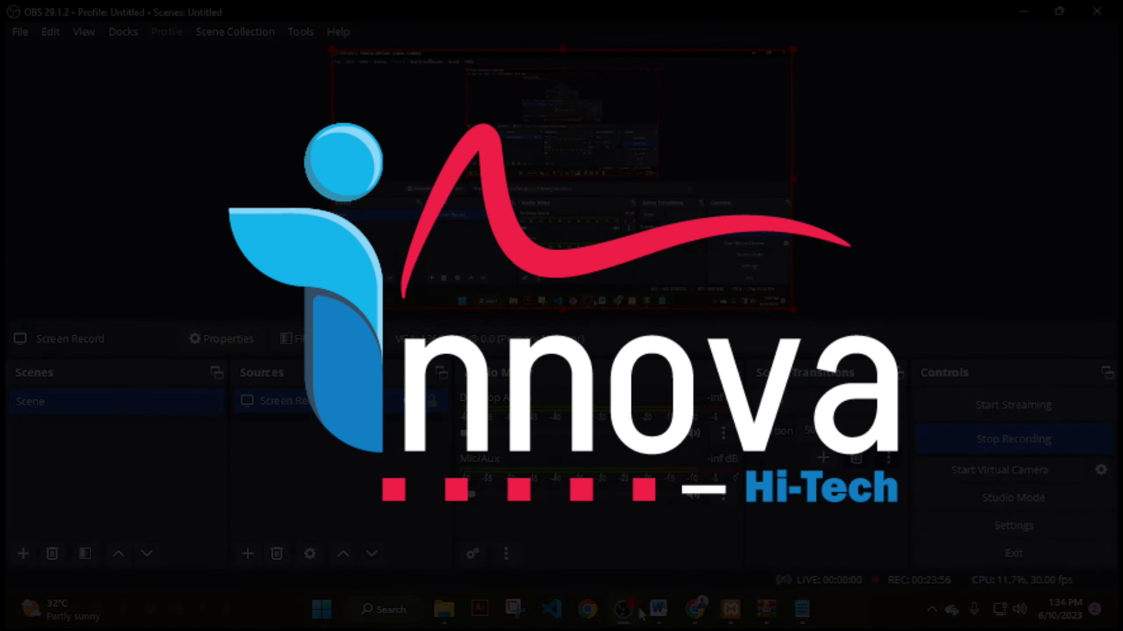